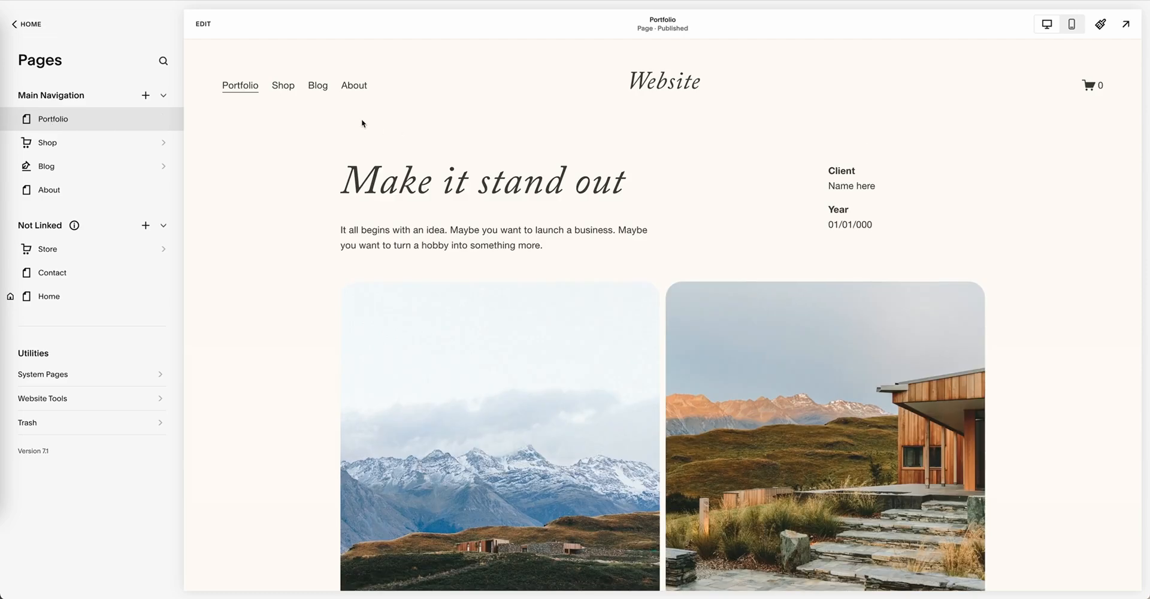
Step: View the page types available for the main navigation, and open the Portfolio page for editing
left_click(146, 95)
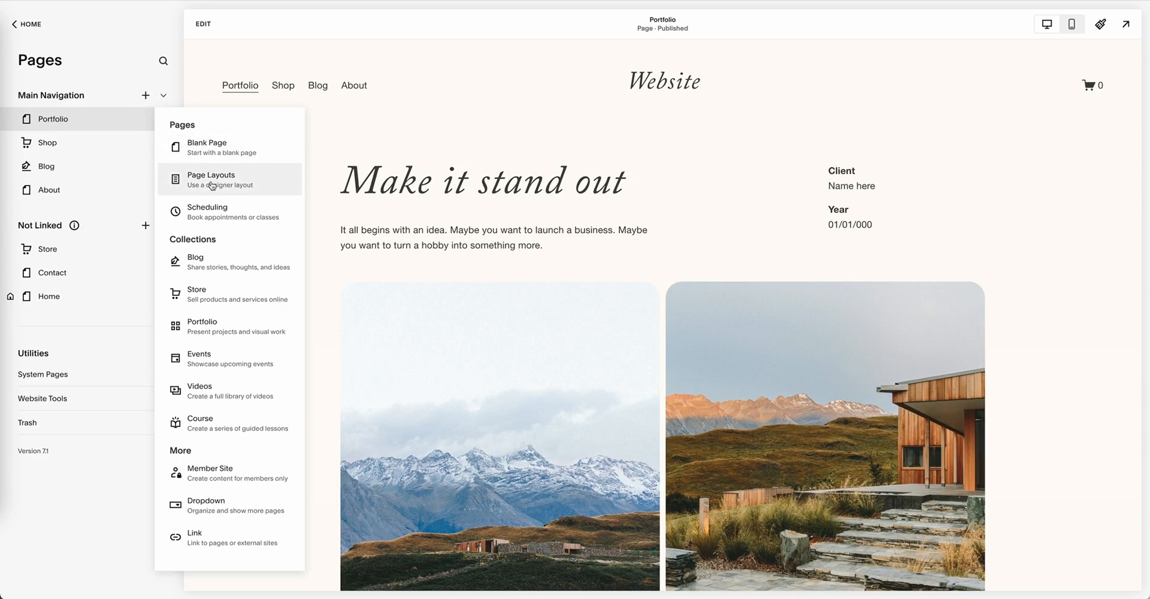
left_click(86, 124)
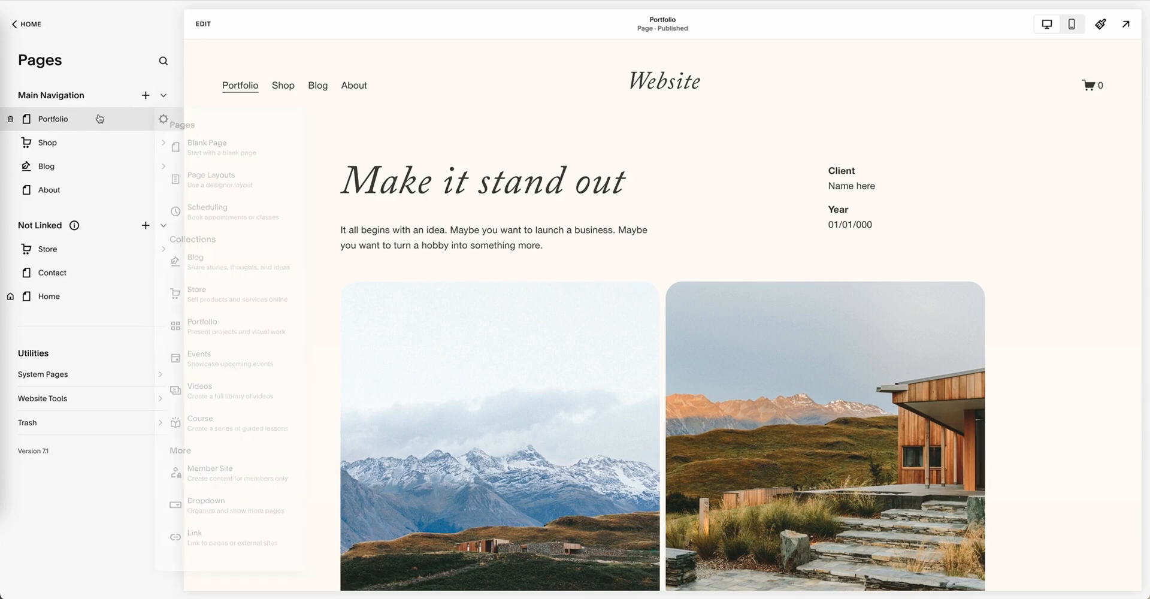
left_click(204, 24)
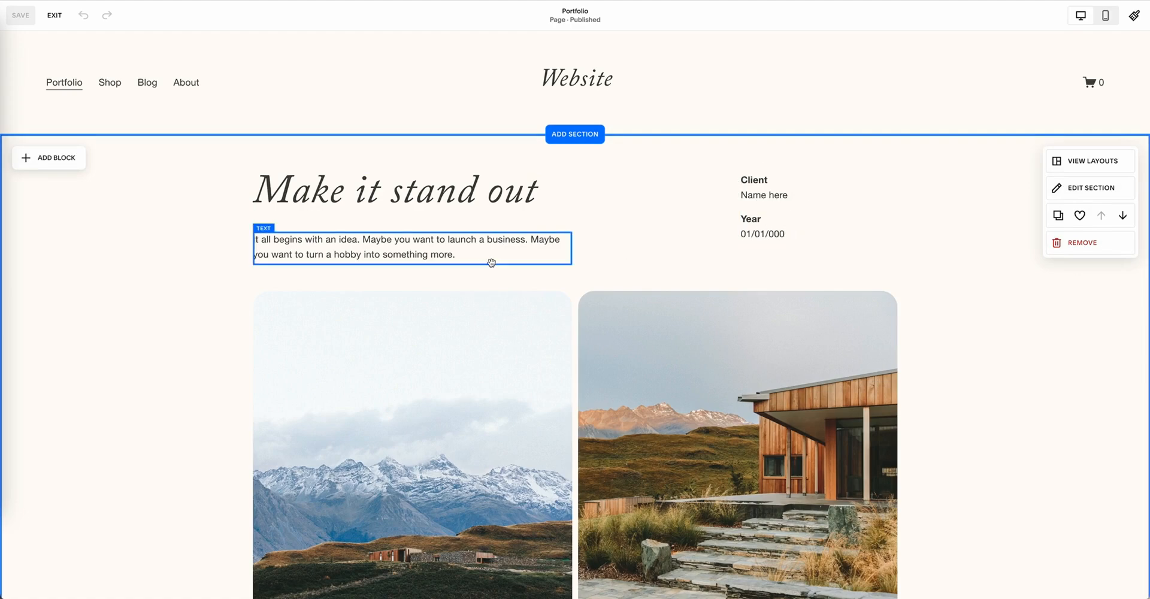
Step: Examine the Portfolio page's sections from the image grid through the brown text section and image gallery to the footer
scroll(498, 260, "down", 3)
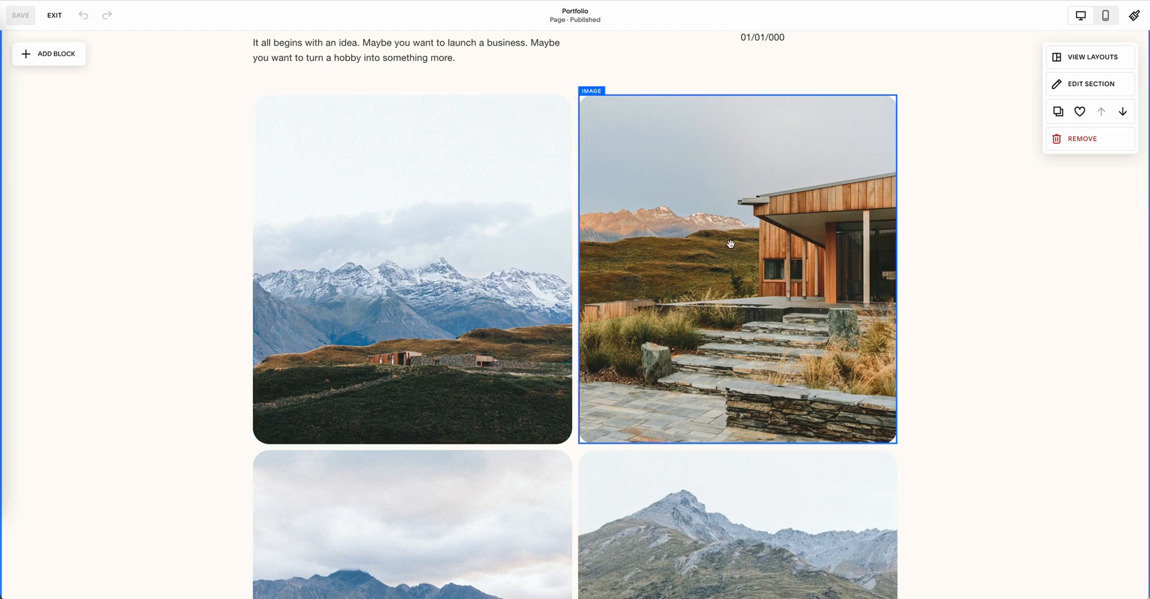
scroll(489, 445, "down", 3)
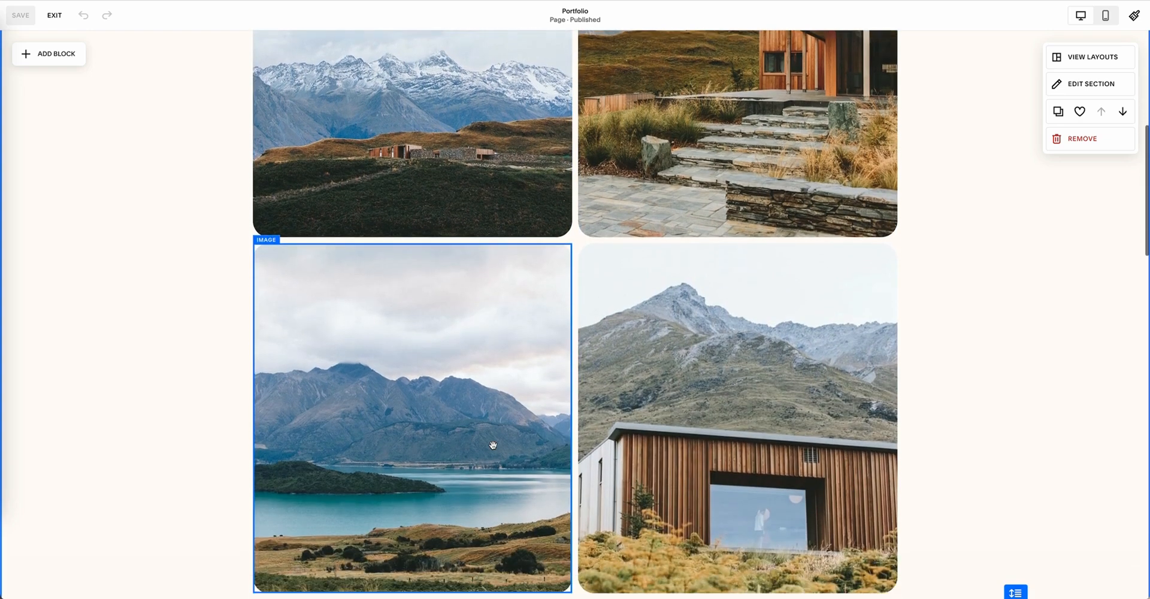
scroll(577, 441, "down", 2)
scroll(471, 413, "up", 8)
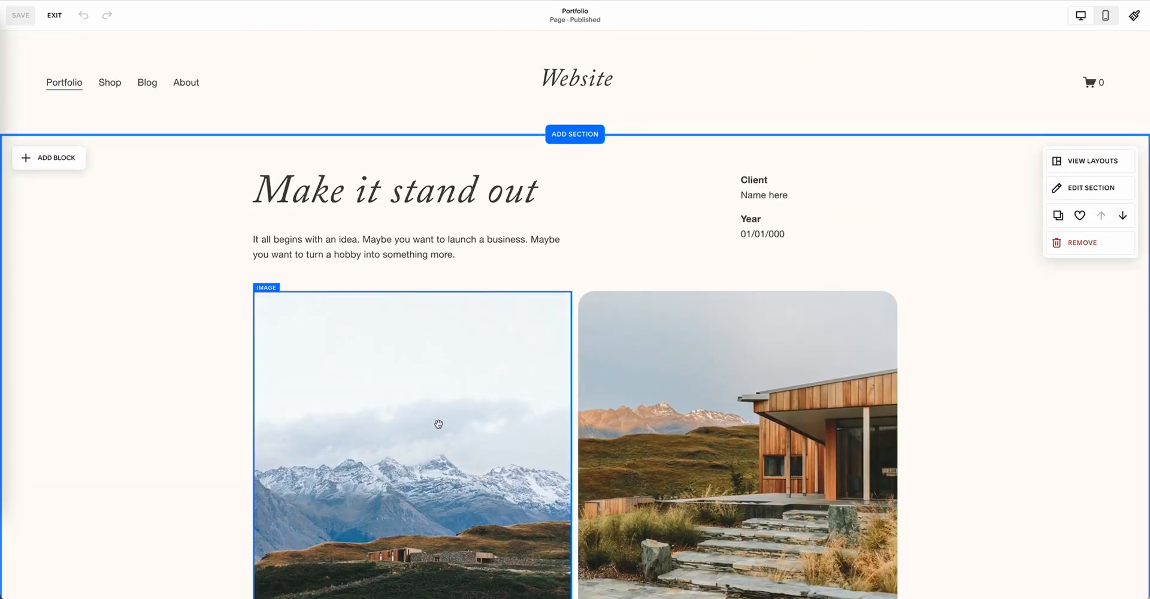
scroll(396, 353, "down", 8)
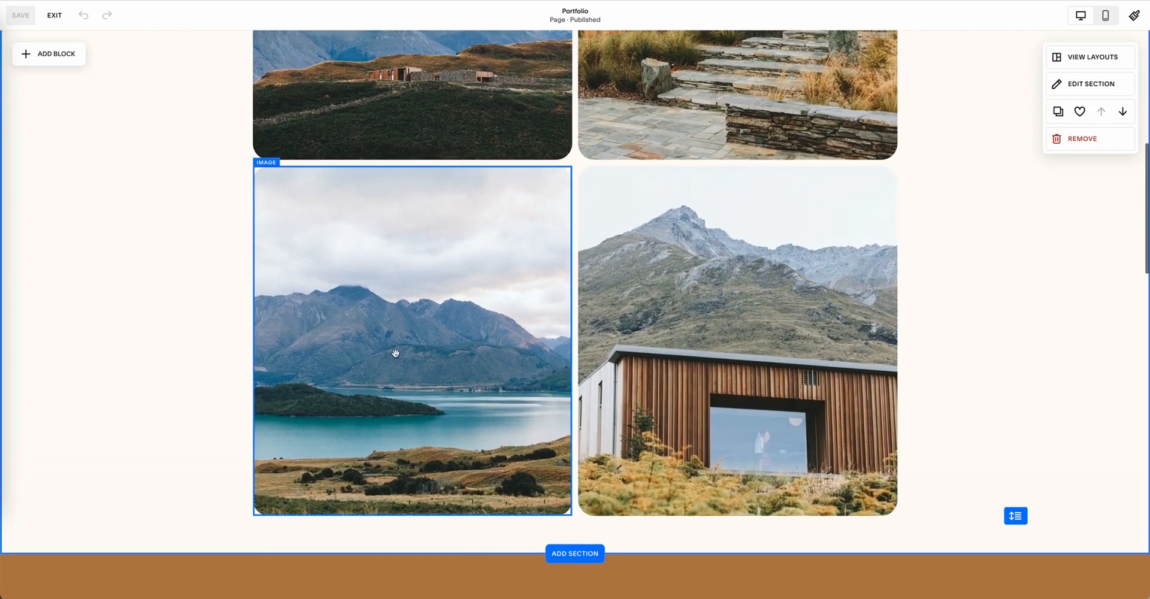
scroll(419, 336, "down", 6)
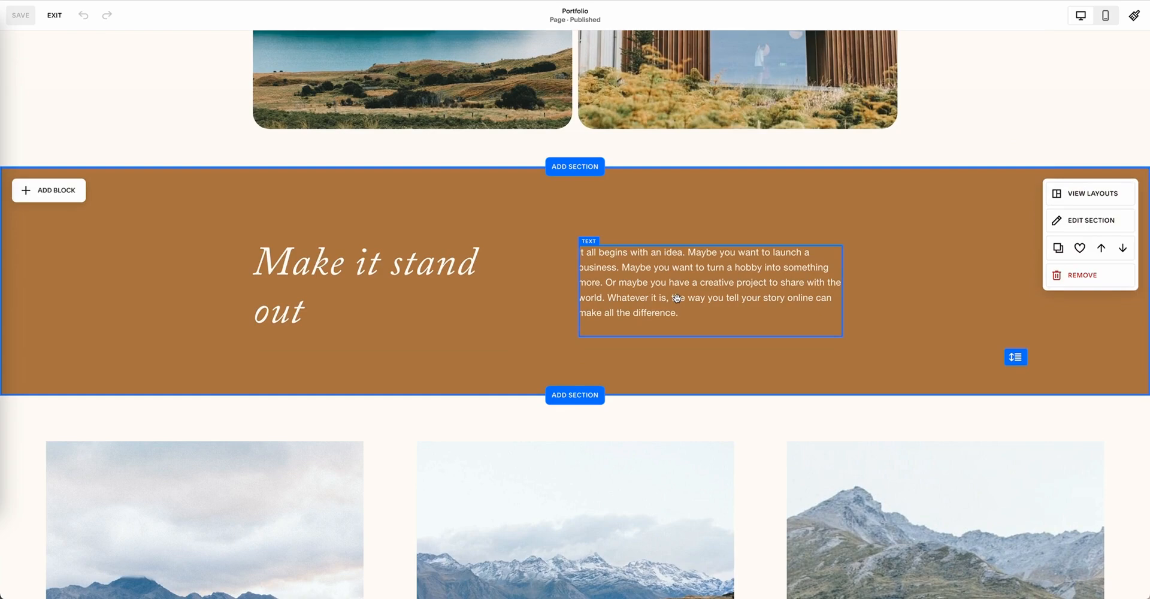
scroll(721, 296, "down", 5)
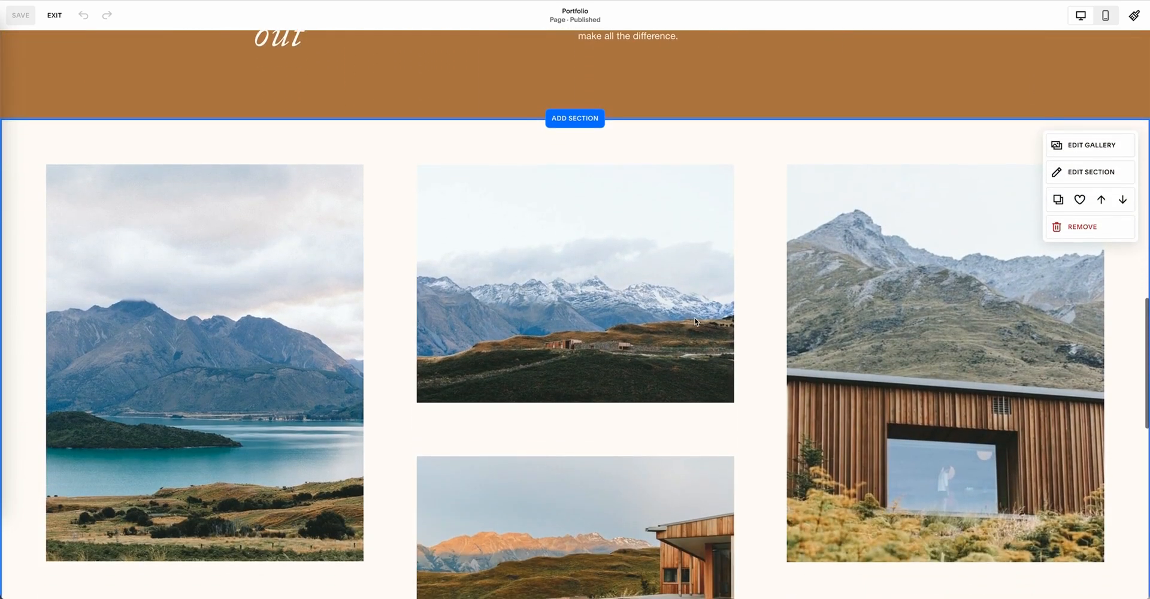
scroll(685, 326, "down", 1)
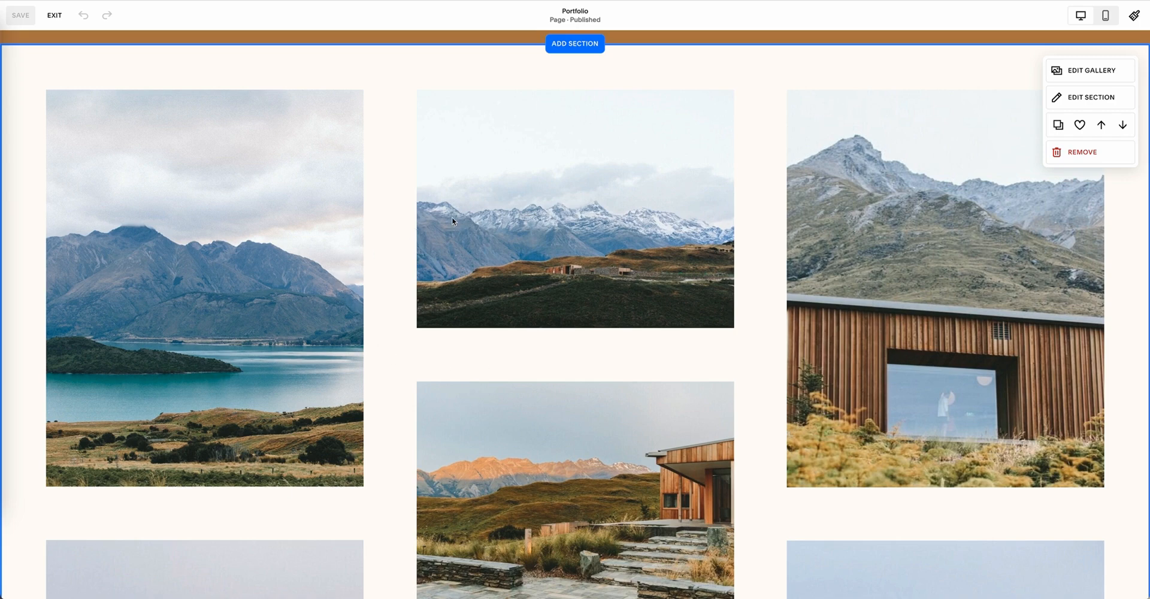
scroll(797, 244, "down", 10)
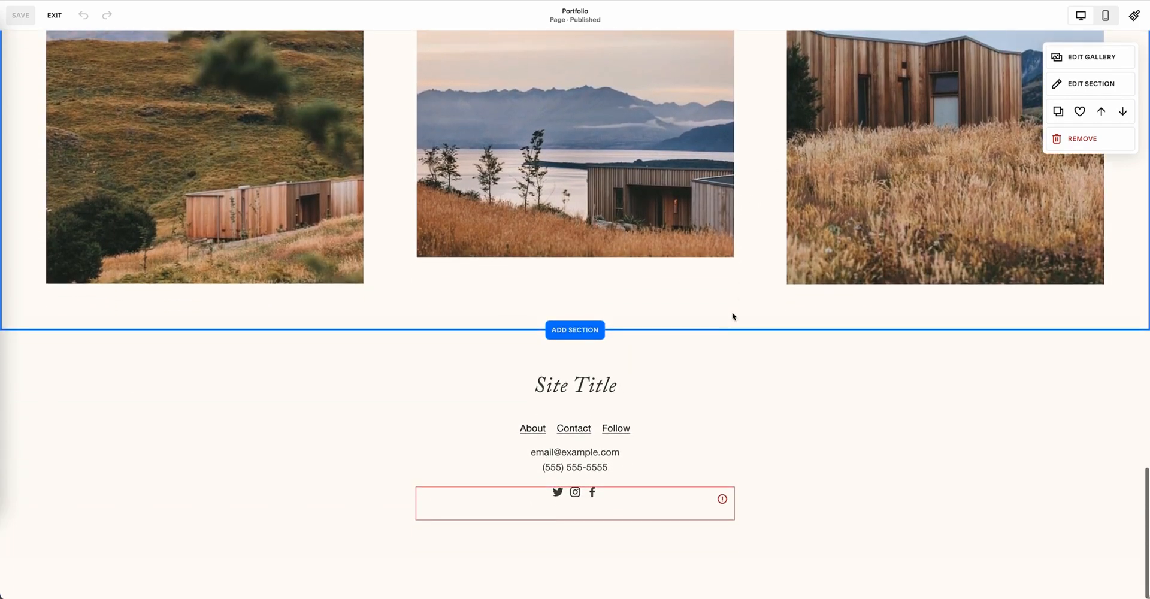
scroll(731, 318, "up", 7)
scroll(732, 311, "up", 5)
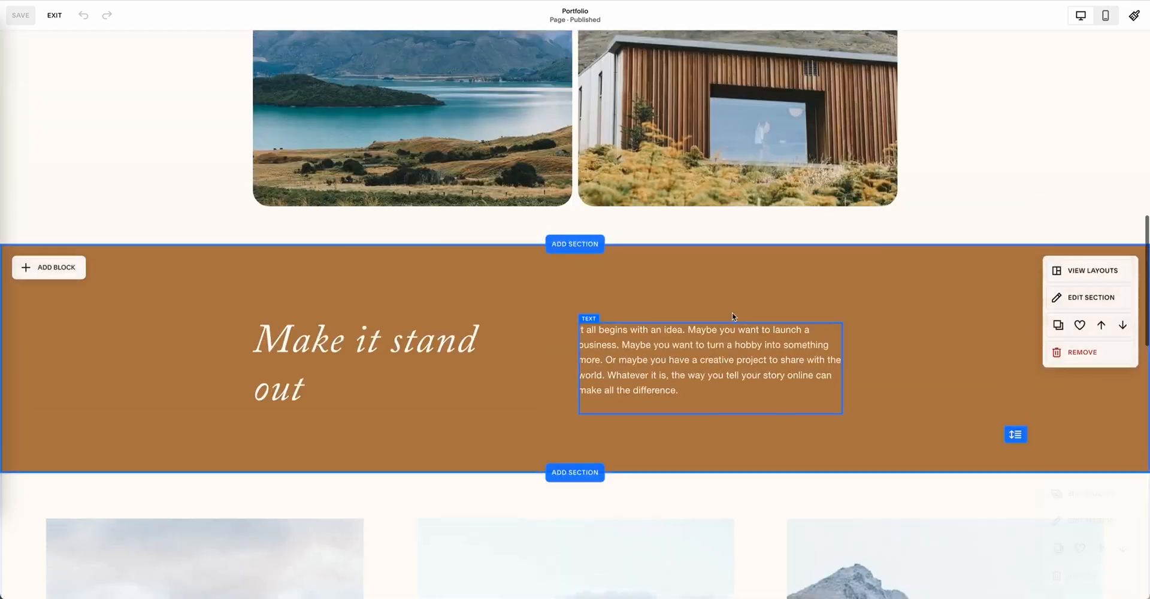
scroll(732, 313, "up", 7)
scroll(732, 312, "up", 7)
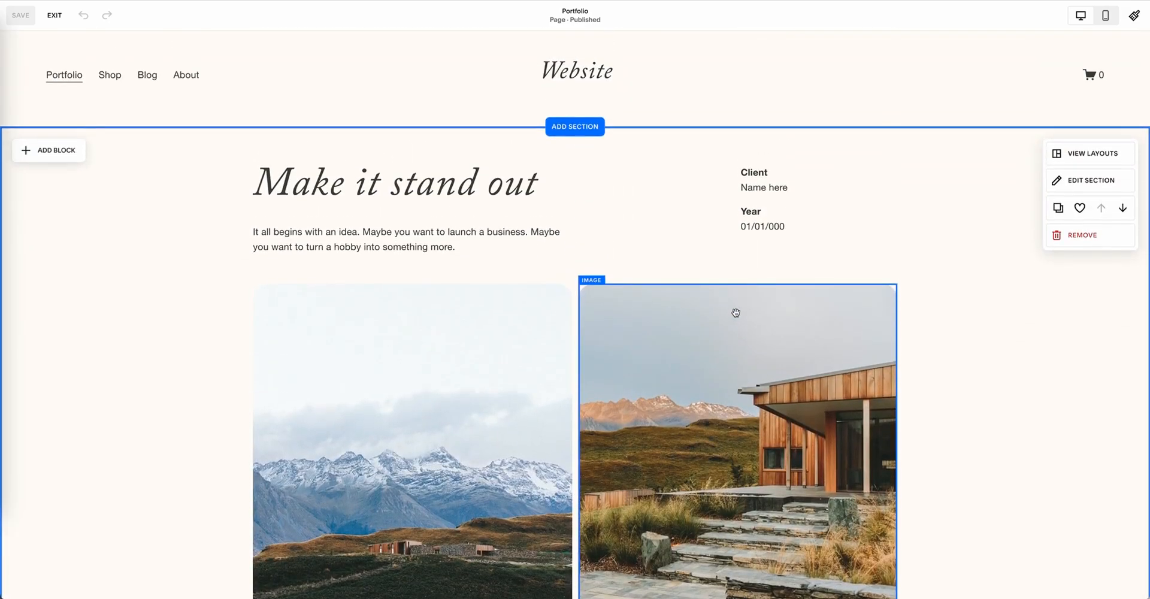
Step: View the block types that can be added to the page's first section
scroll(735, 313, "down", 4)
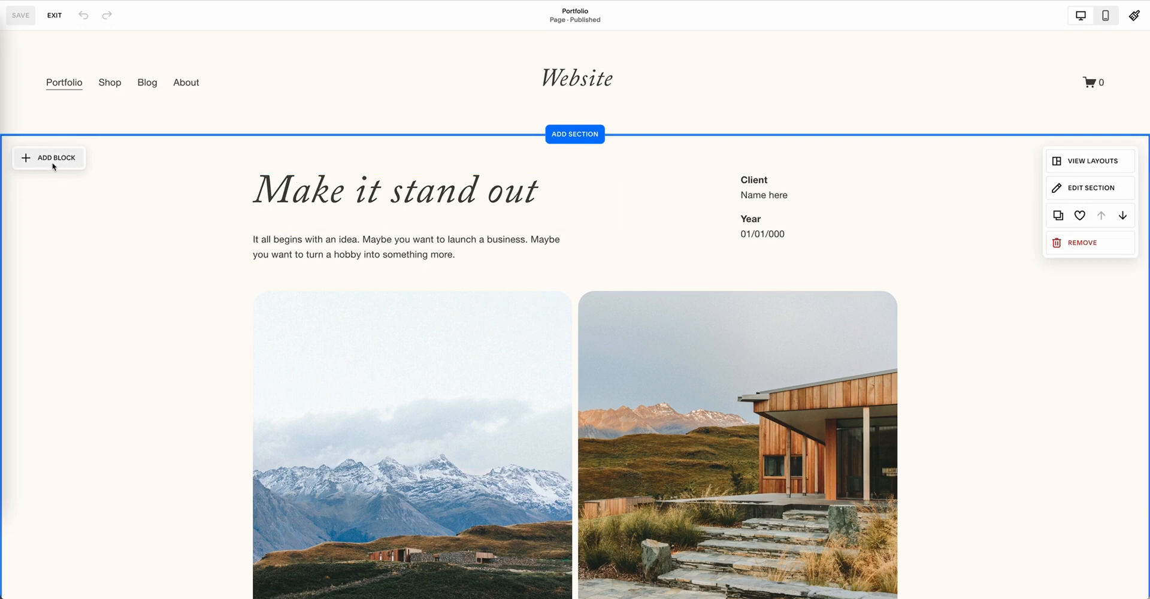
left_click(54, 162)
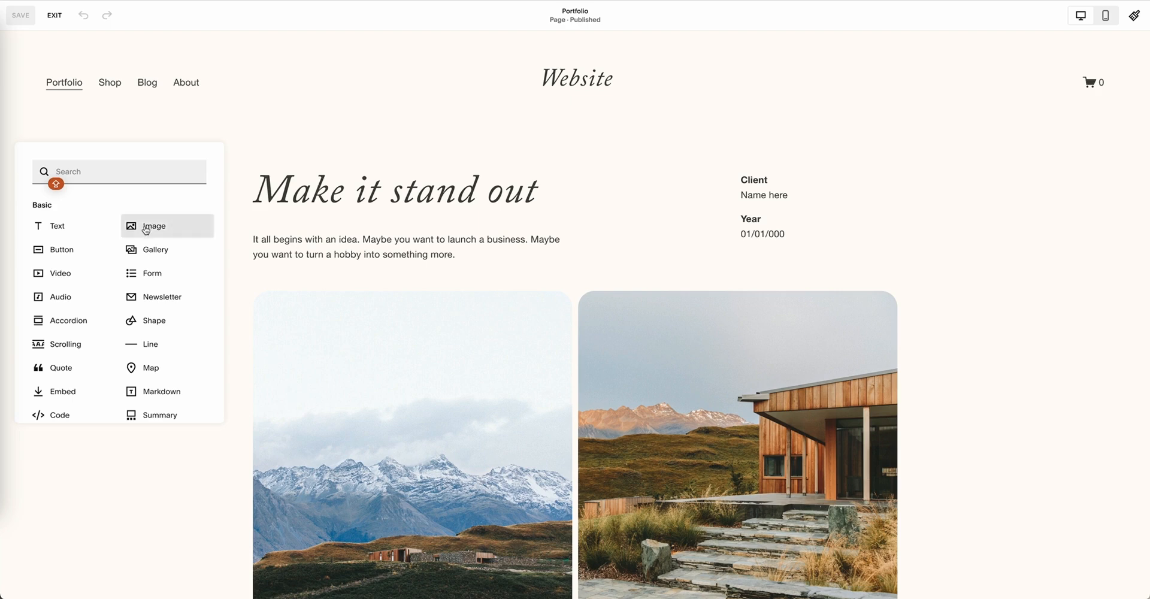
left_click(416, 270)
Step: Duplicate the snowy mountain image and place the copy exactly over the neighbouring house image in the grid's first row
scroll(621, 249, "down", 3)
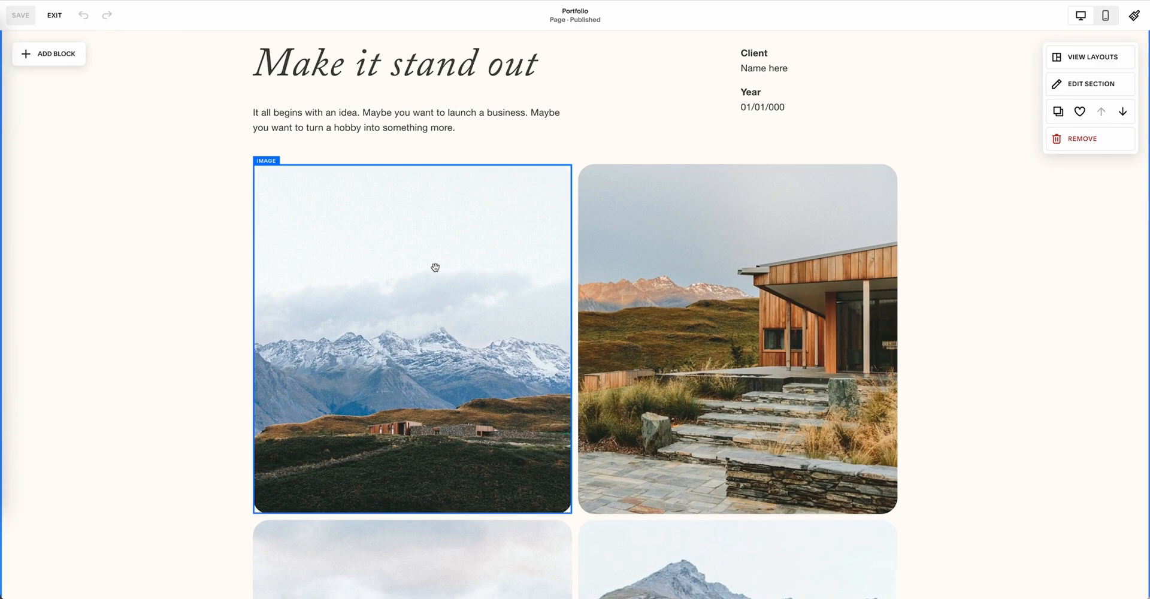
left_click(435, 267)
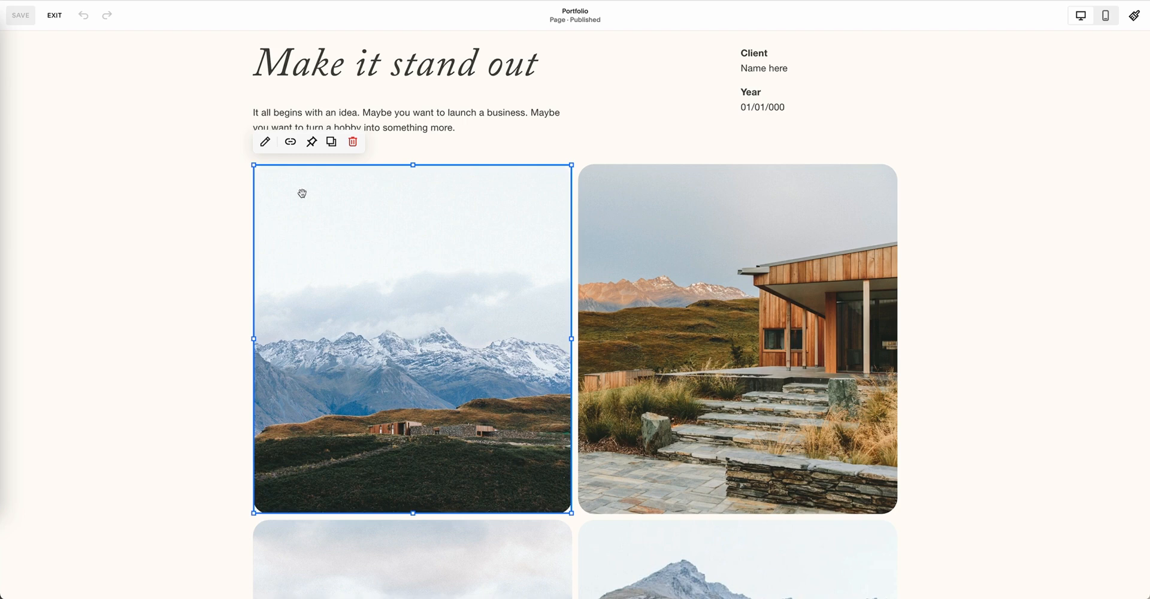
left_click(331, 142)
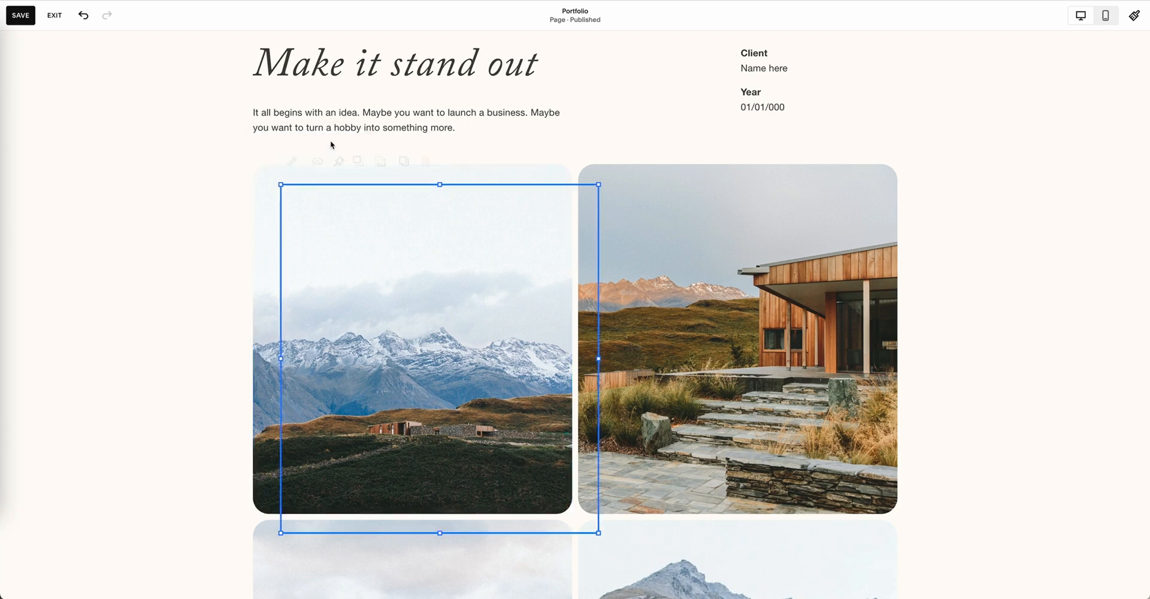
left_click_drag(497, 287, 726, 277)
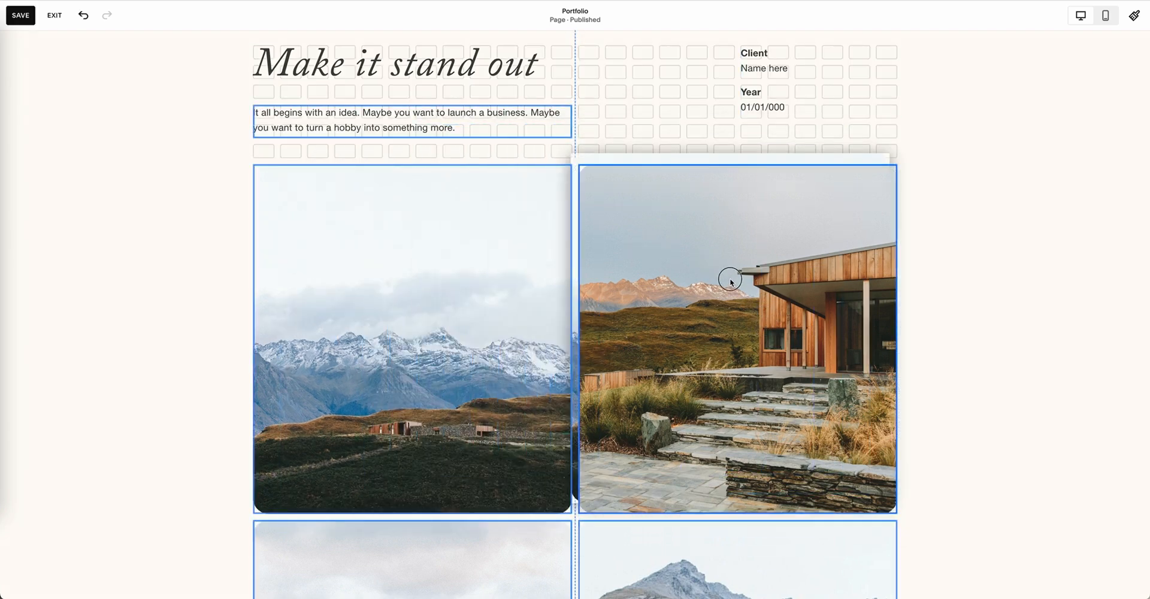
Step: Delete the house image with stone steps that covers the duplicated mountain image
scroll(66, 90, "up", 3)
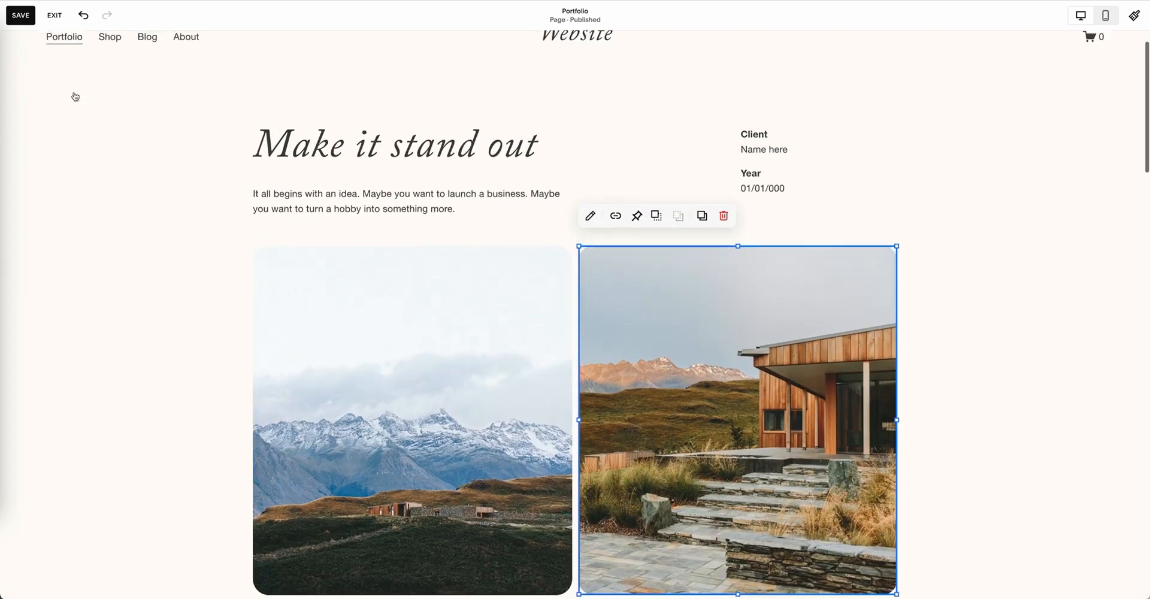
left_click(59, 236)
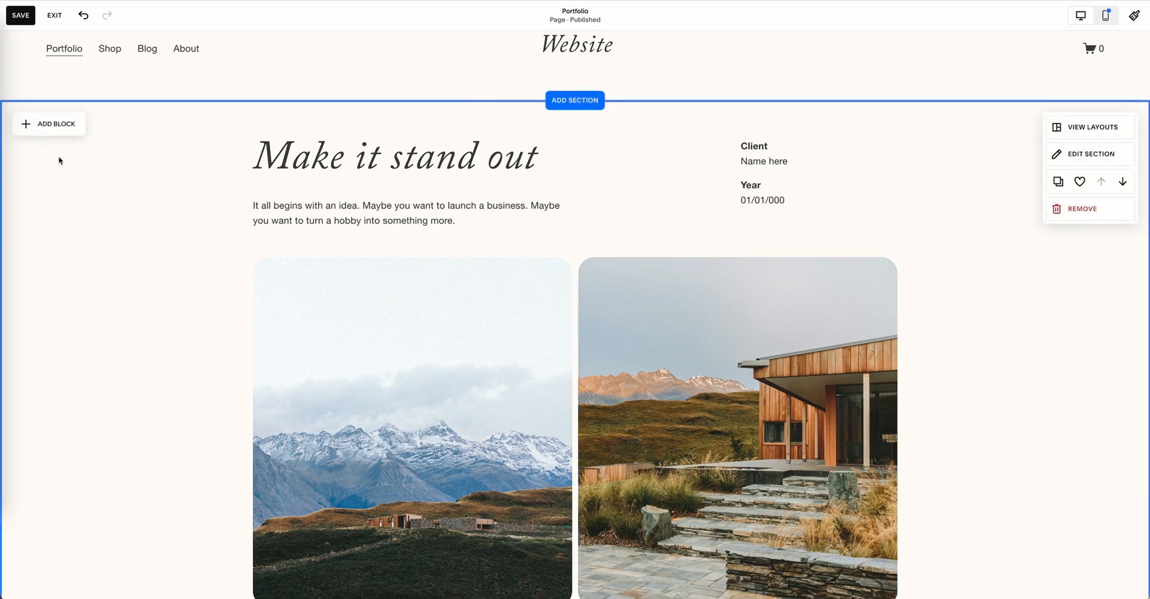
left_click(768, 329)
key("Delete")
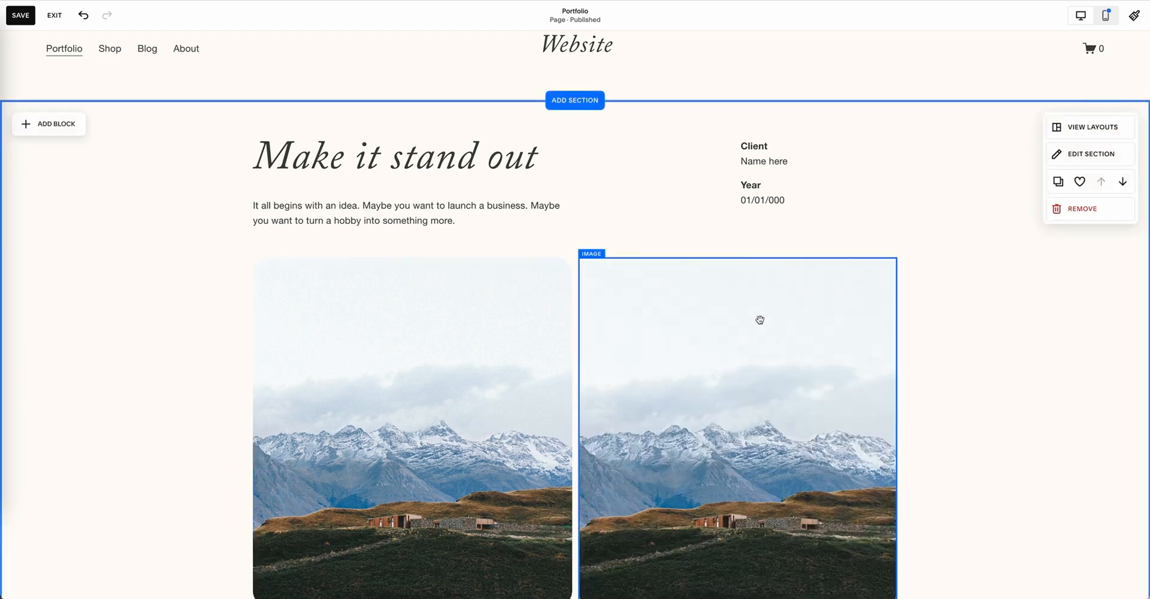
Step: Examine the rest of the image grid, the brown section's paragraph text block and the image gallery below it
scroll(759, 320, "down", 10)
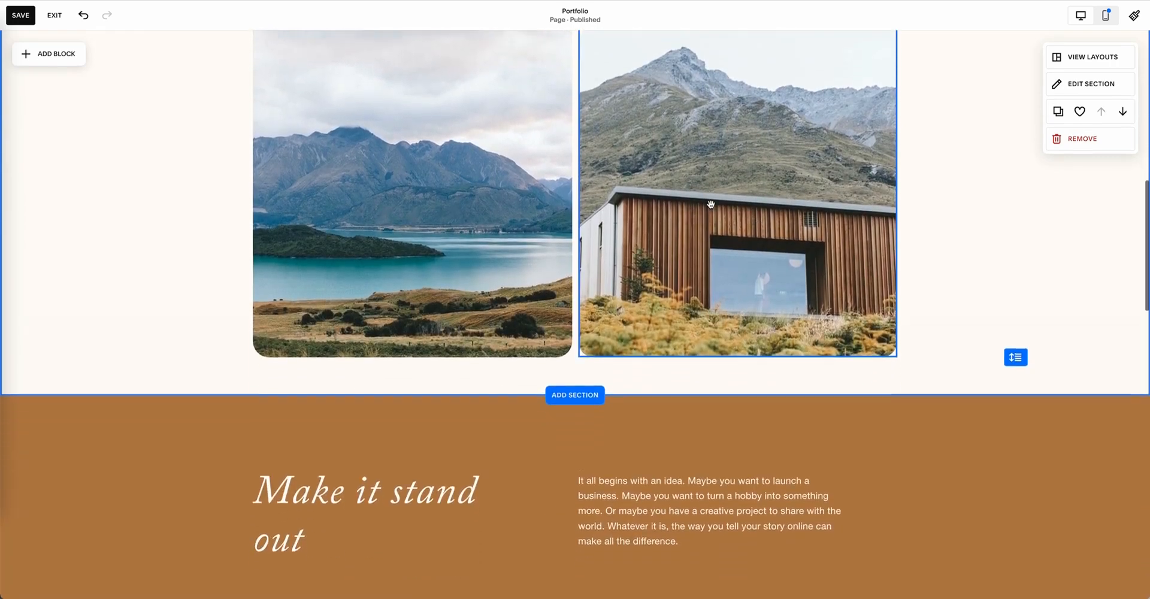
scroll(710, 204, "down", 3)
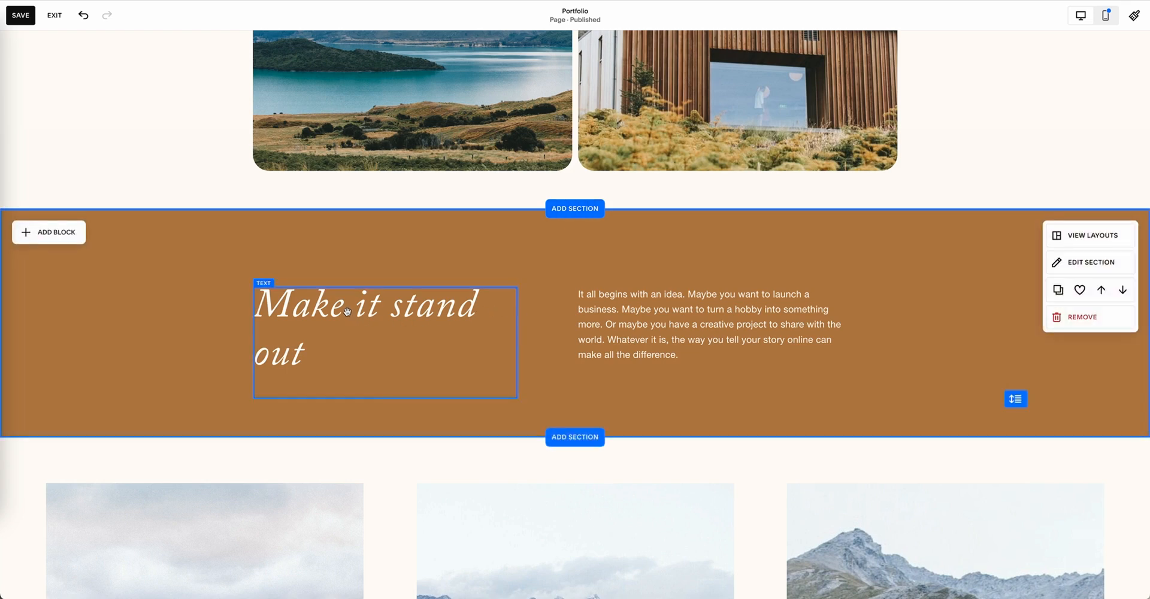
left_click(693, 307)
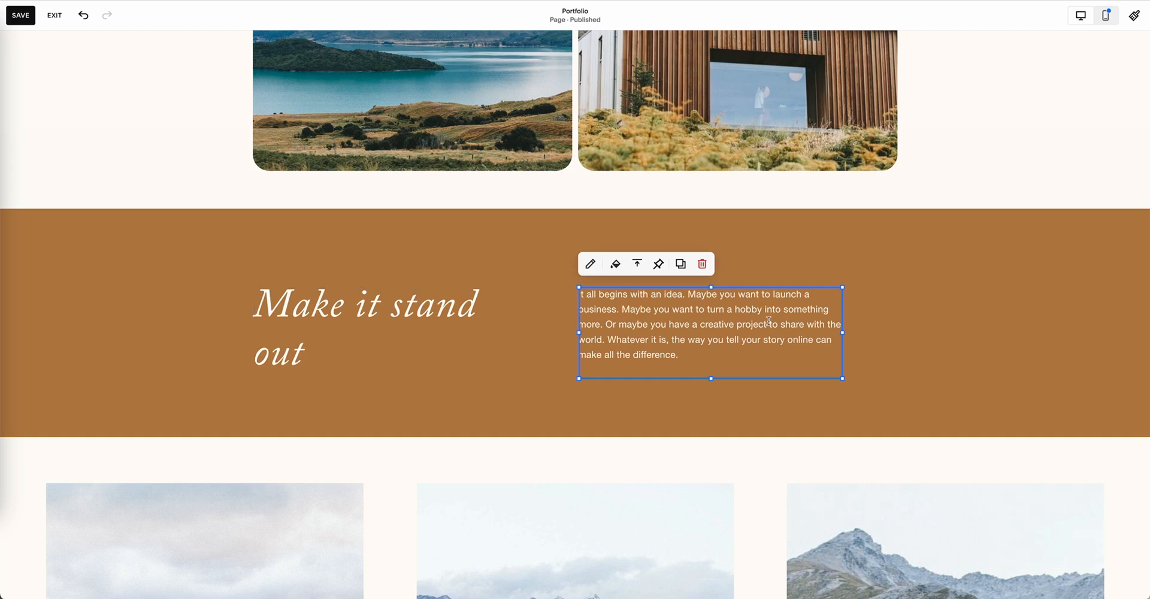
scroll(750, 308, "up", 15)
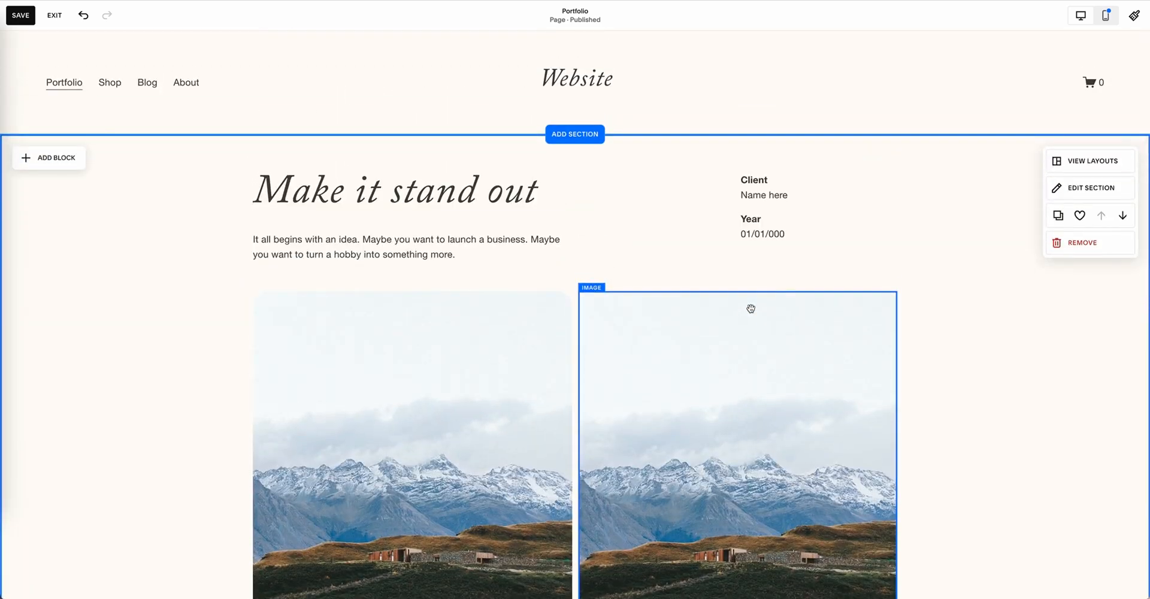
scroll(751, 308, "down", 7)
scroll(749, 308, "down", 10)
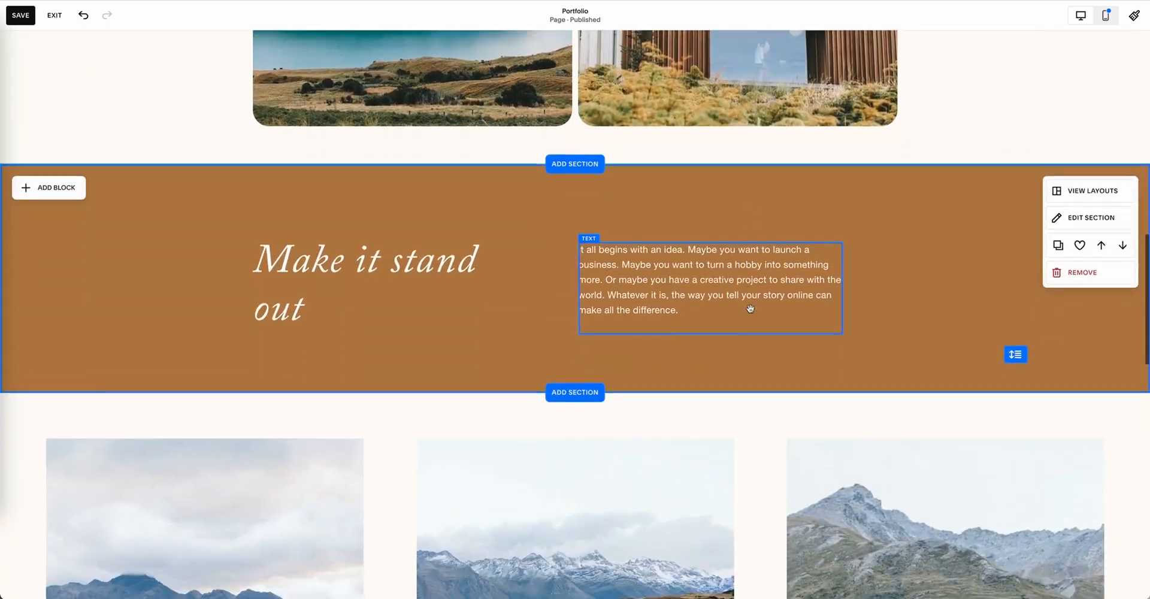
scroll(749, 307, "down", 3)
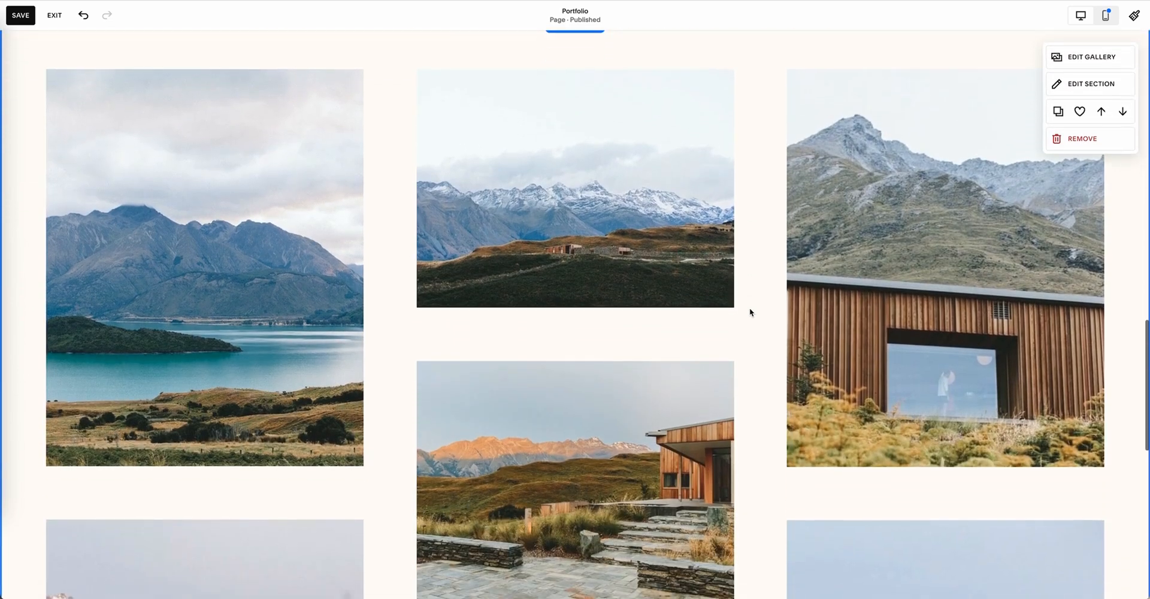
Step: Browse the Images layouts for a new section between the brown text section and the gallery, and close the section picker
scroll(751, 220, "up", 2)
left_click(575, 126)
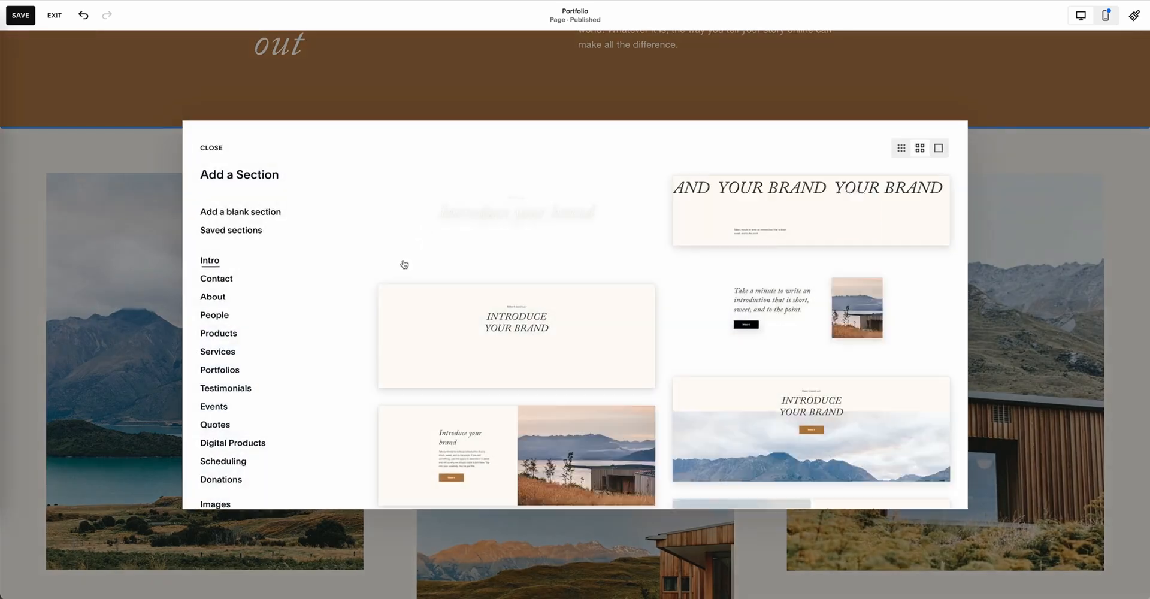
scroll(285, 374, "down", 4)
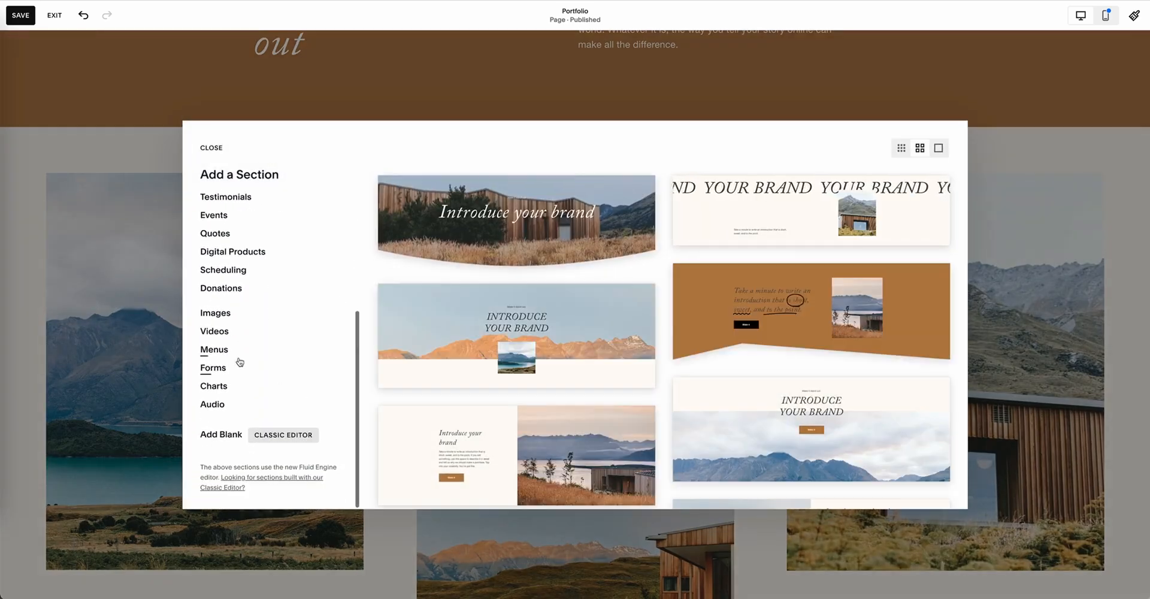
left_click(211, 316)
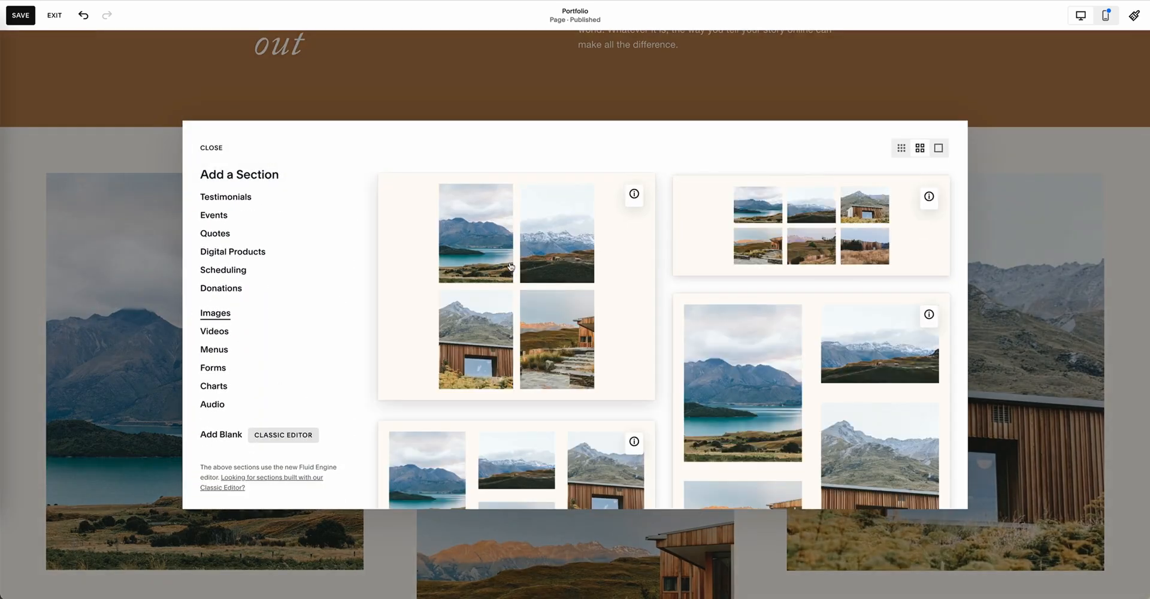
scroll(604, 400, "down", 10)
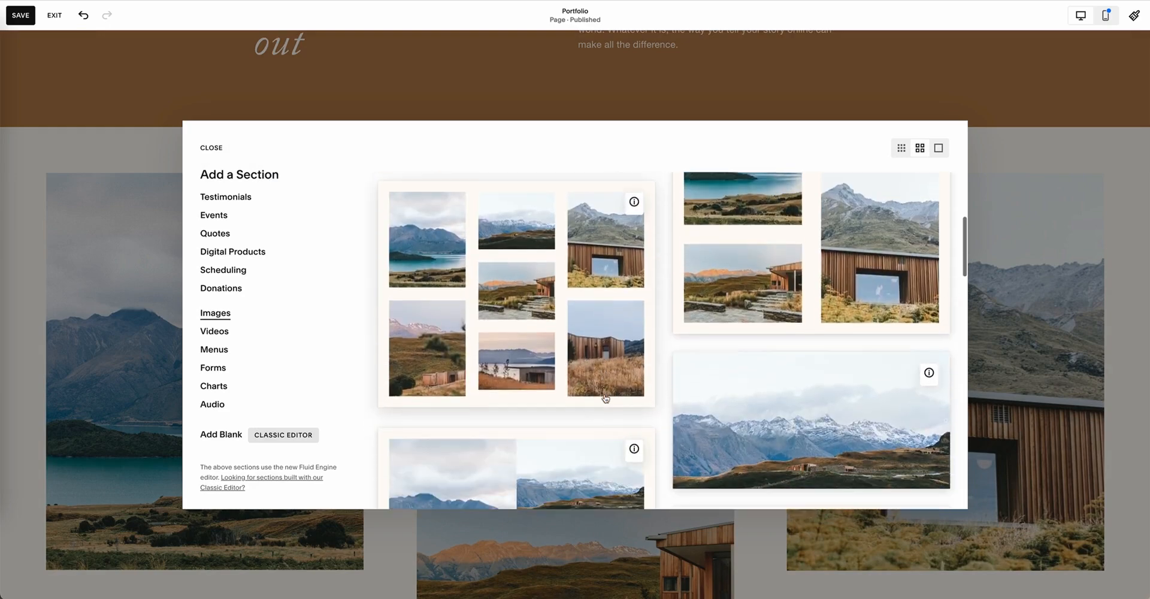
scroll(602, 390, "down", 7)
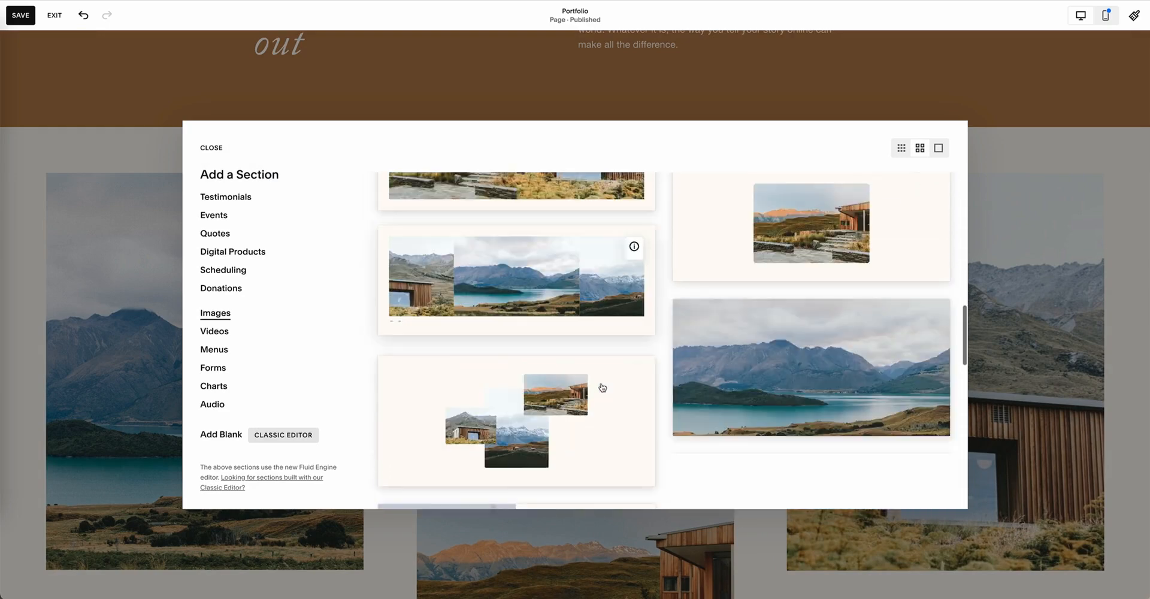
scroll(599, 385, "up", 15)
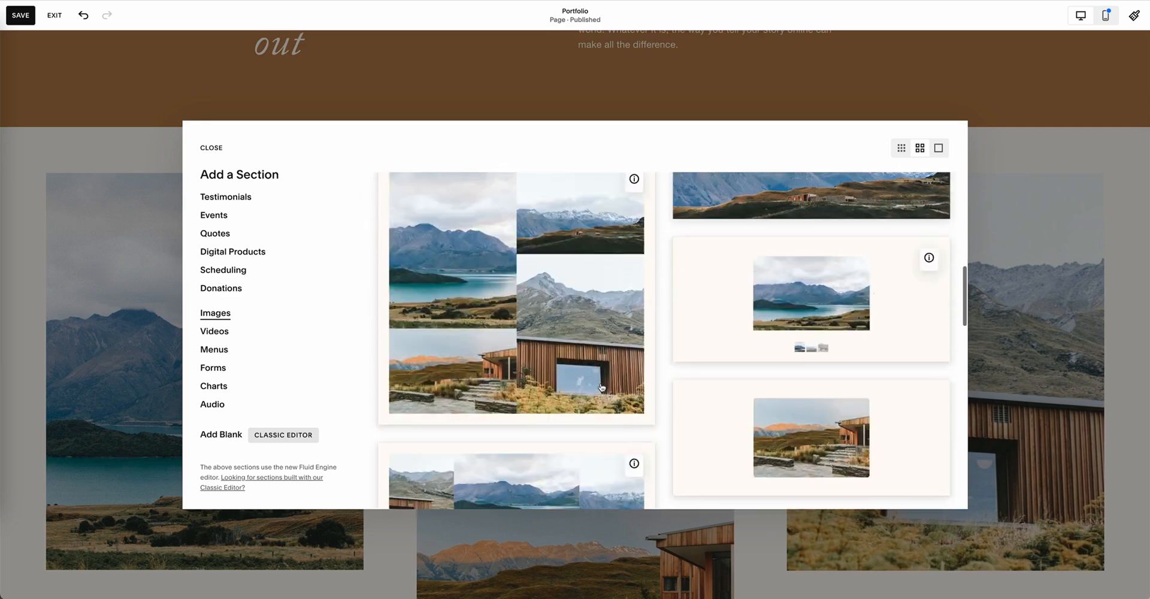
left_click(217, 147)
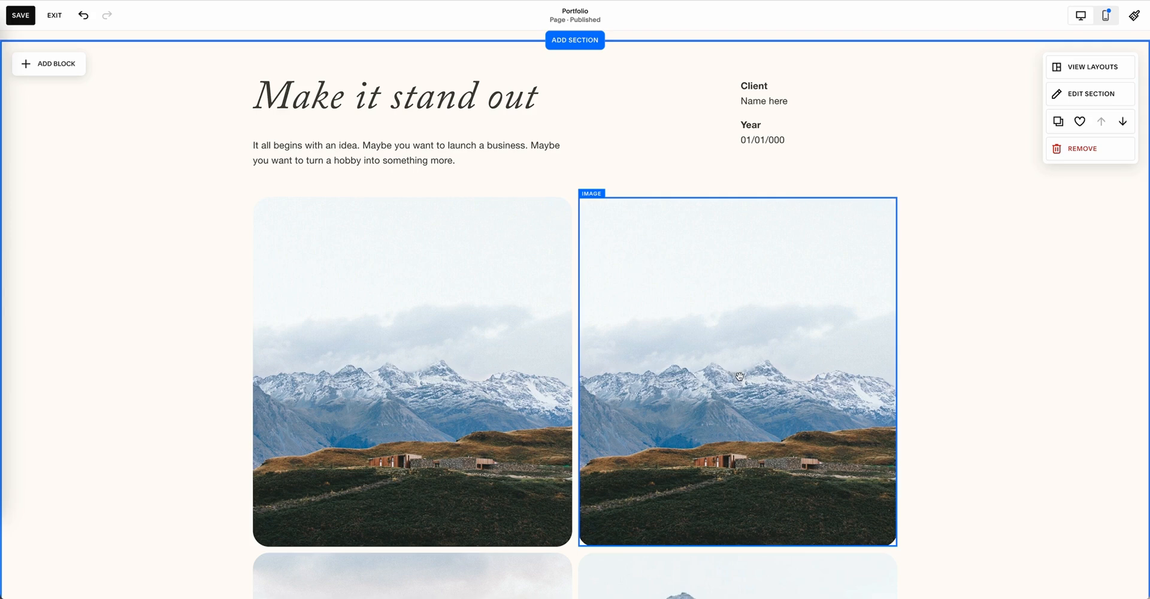
Step: Add the Contact section layout with "Contact us." details beside a short name-and-email form, between the image gallery and the footer
scroll(736, 329, "down", 2)
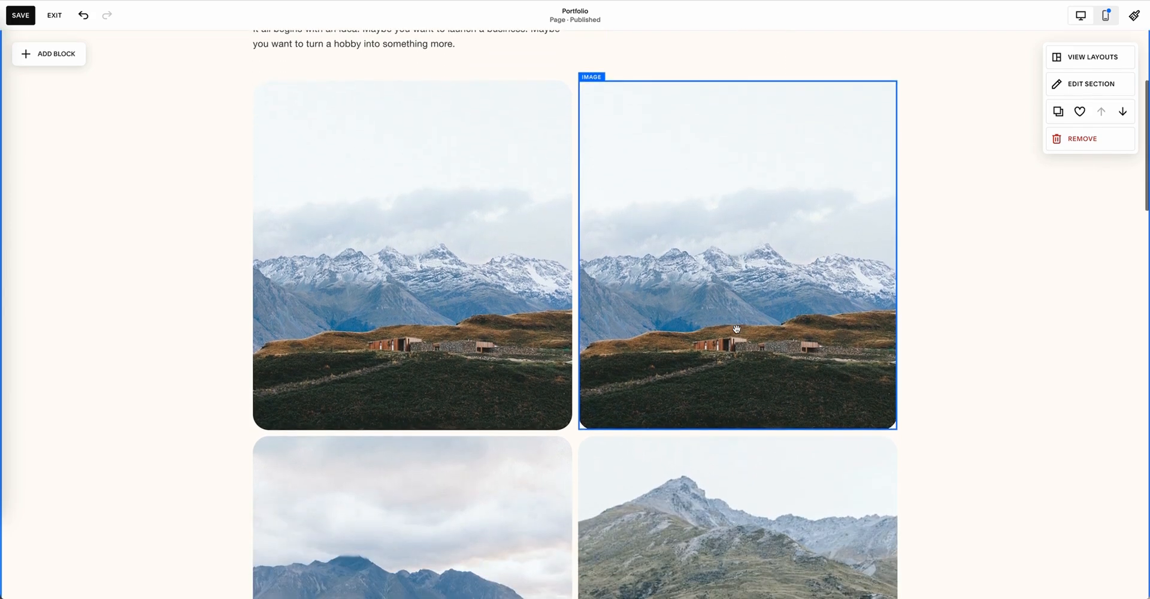
scroll(737, 329, "down", 1)
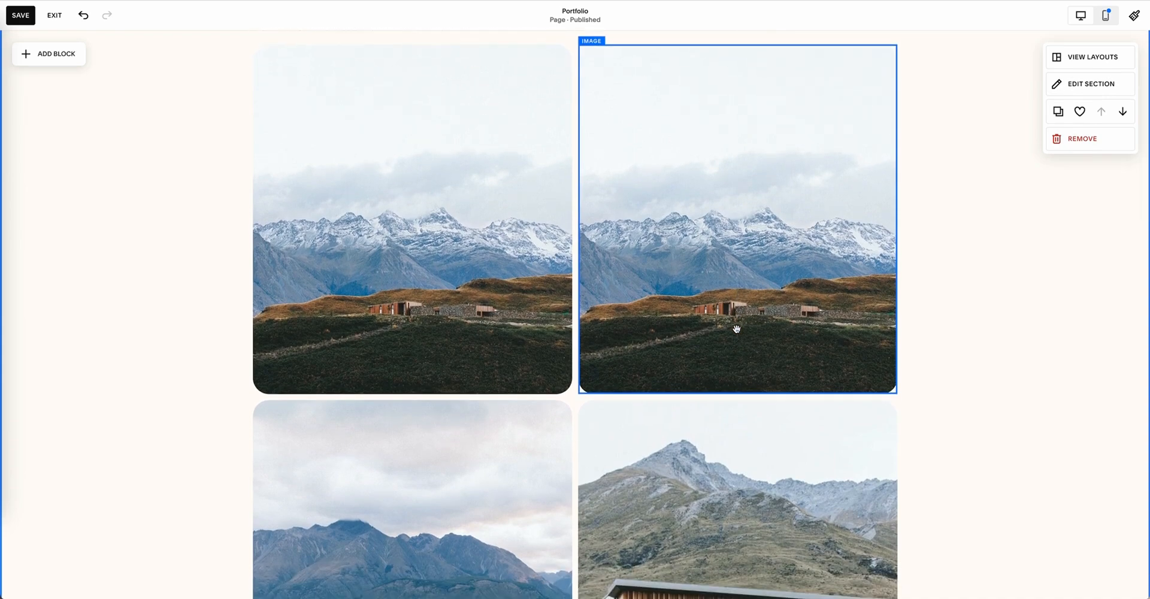
scroll(736, 328, "down", 15)
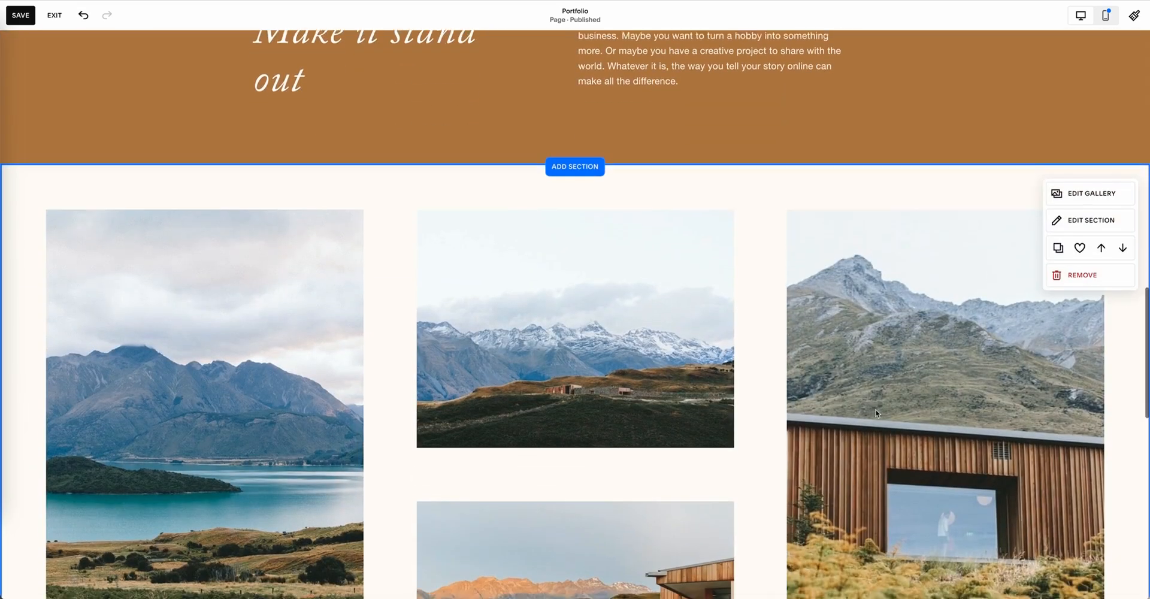
scroll(875, 413, "down", 10)
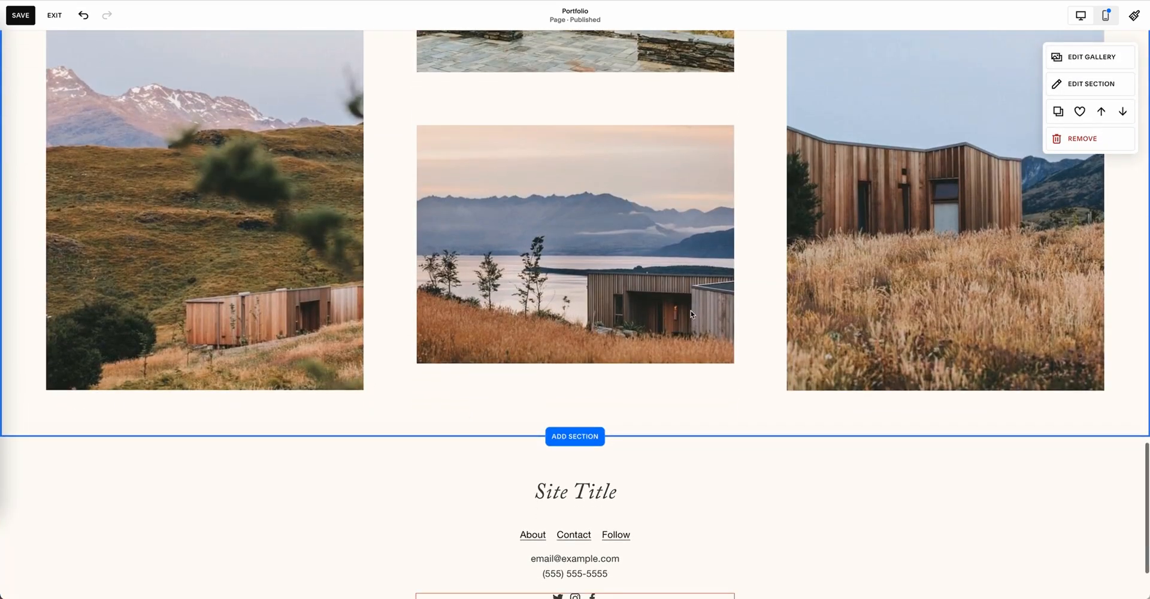
scroll(878, 341, "up", 12)
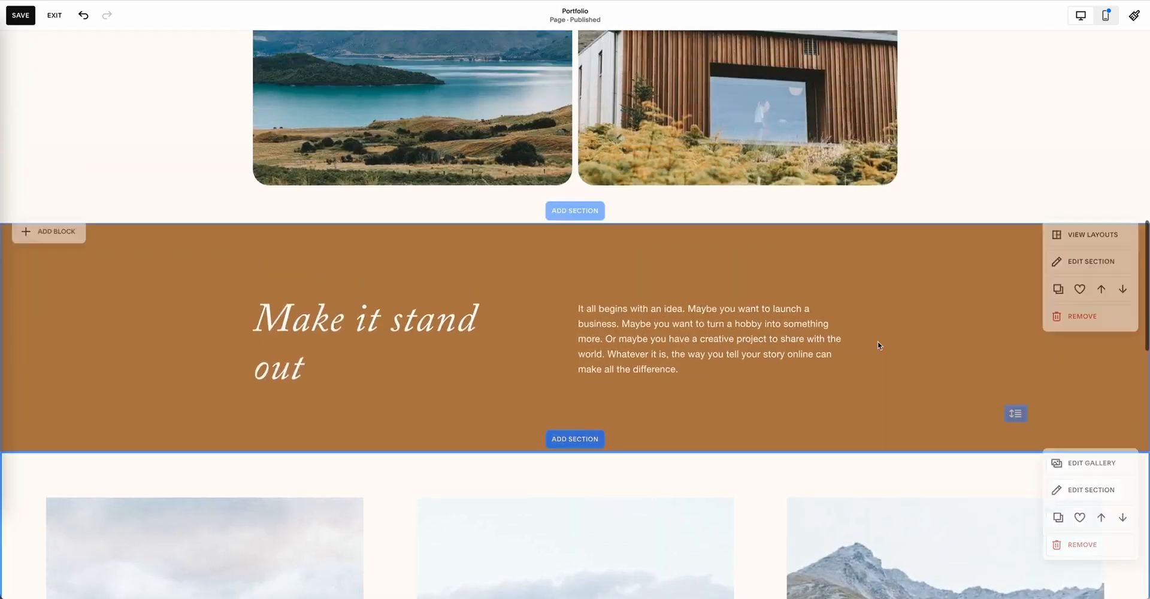
scroll(877, 346, "down", 15)
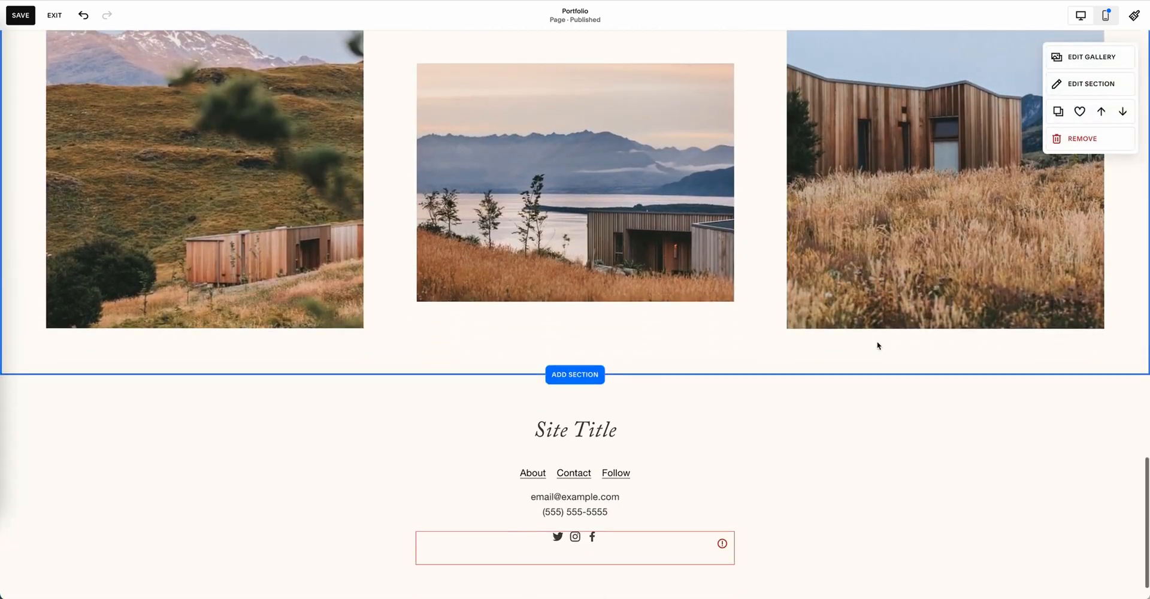
left_click(557, 374)
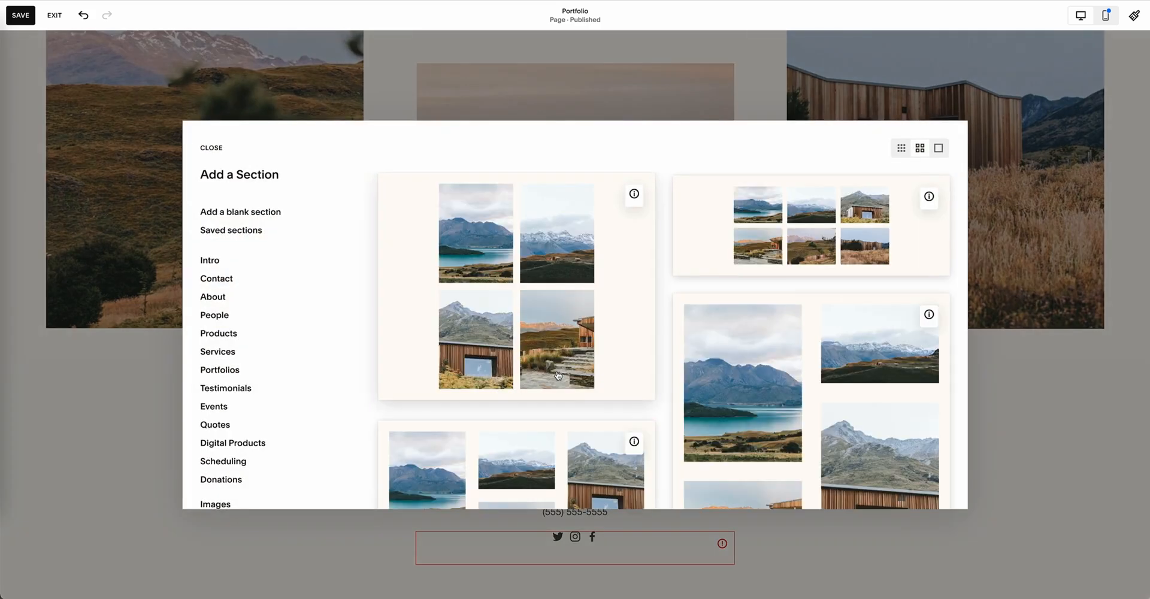
left_click(223, 284)
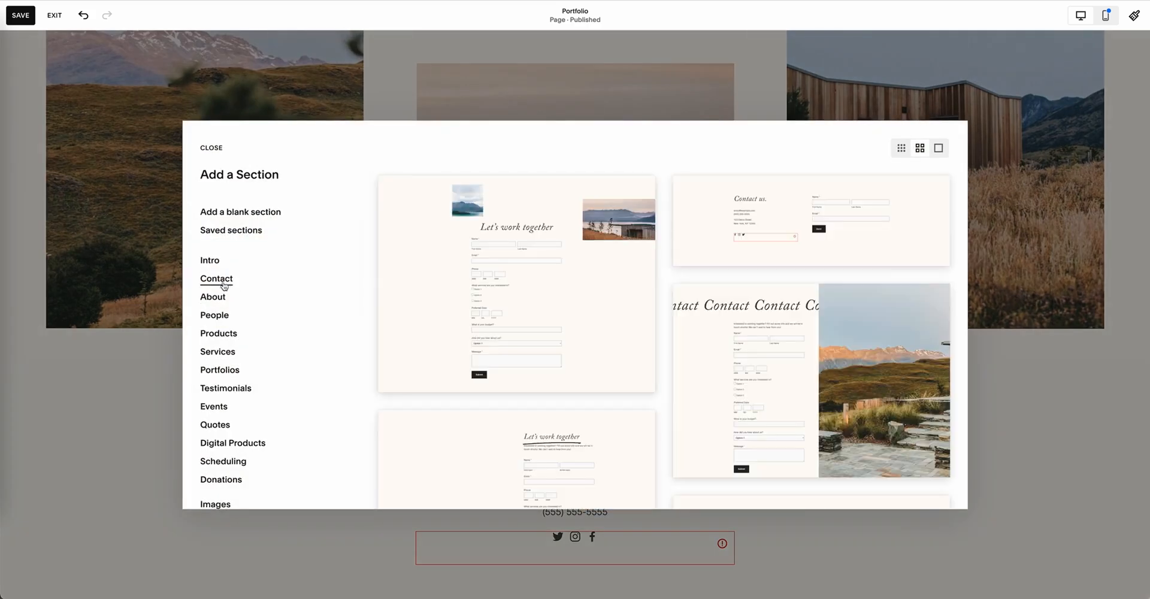
left_click(765, 239)
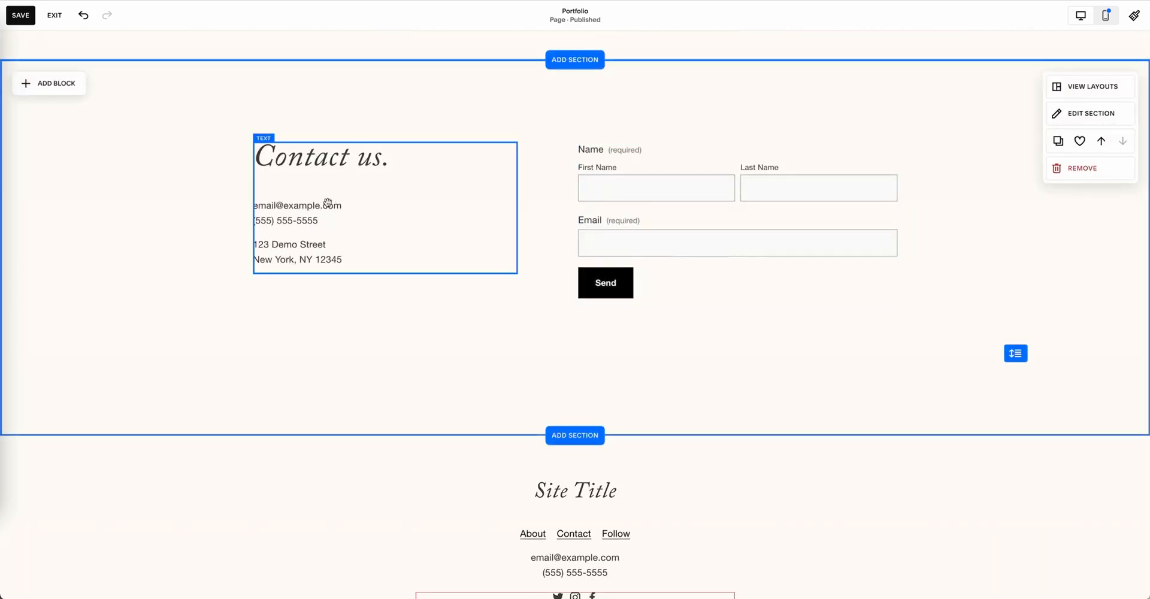
left_click(328, 203)
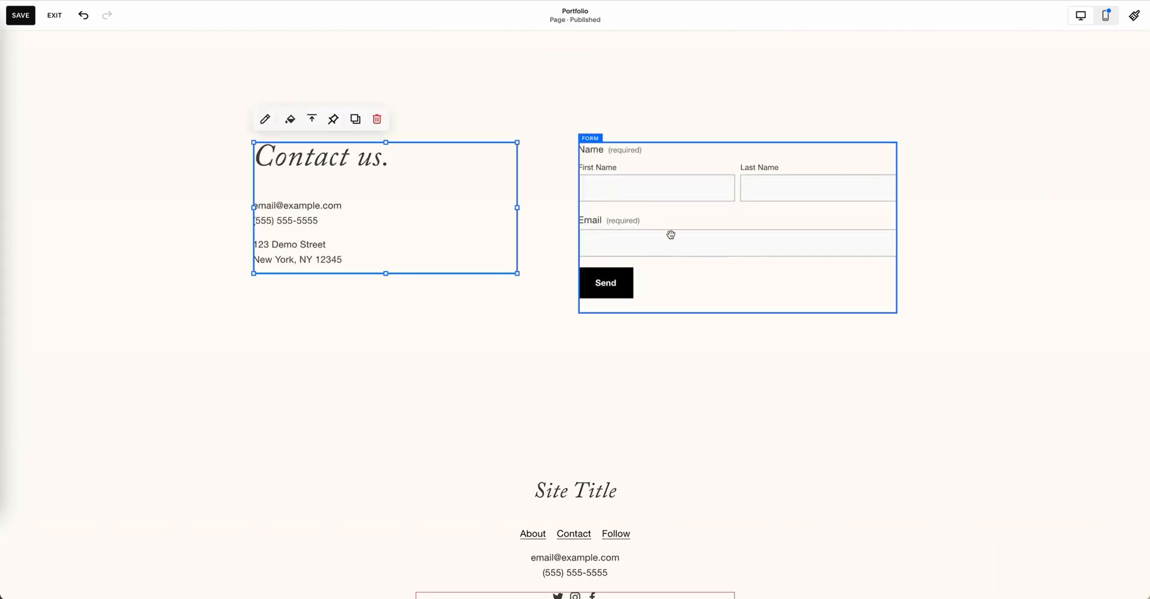
Step: Save the Portfolio page's changes and exit the page editor
scroll(670, 234, "up", 15)
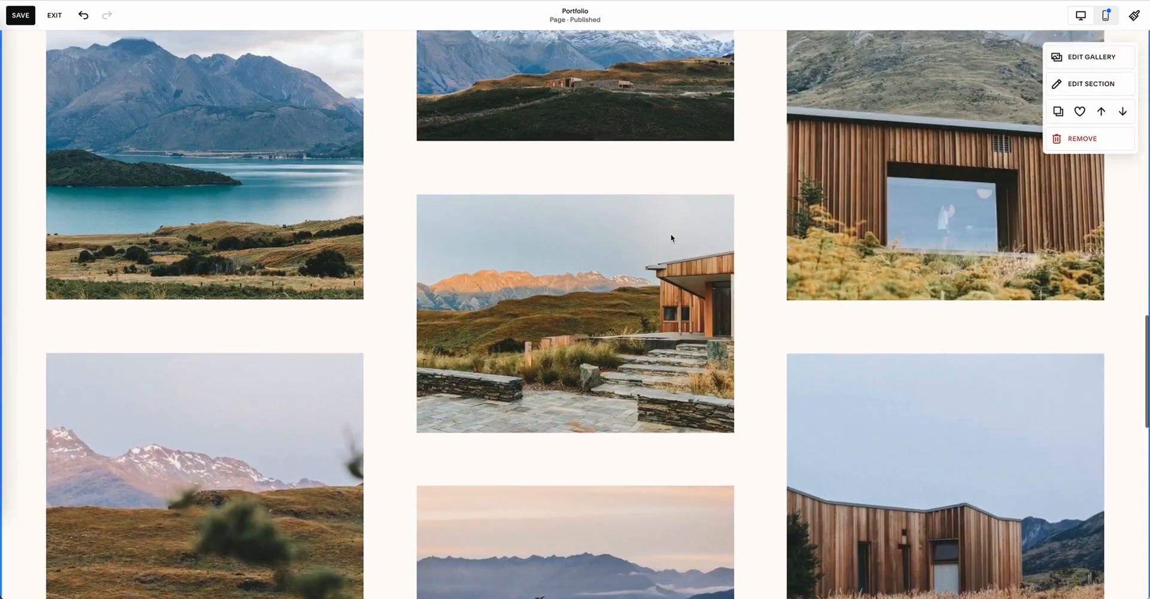
scroll(670, 234, "up", 10)
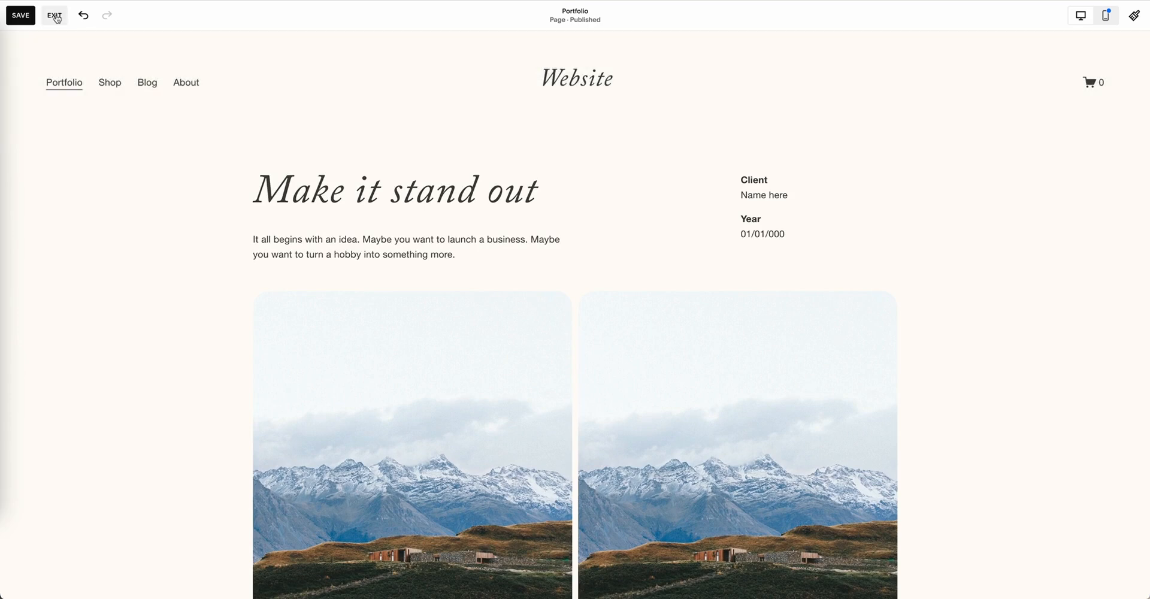
left_click(31, 22)
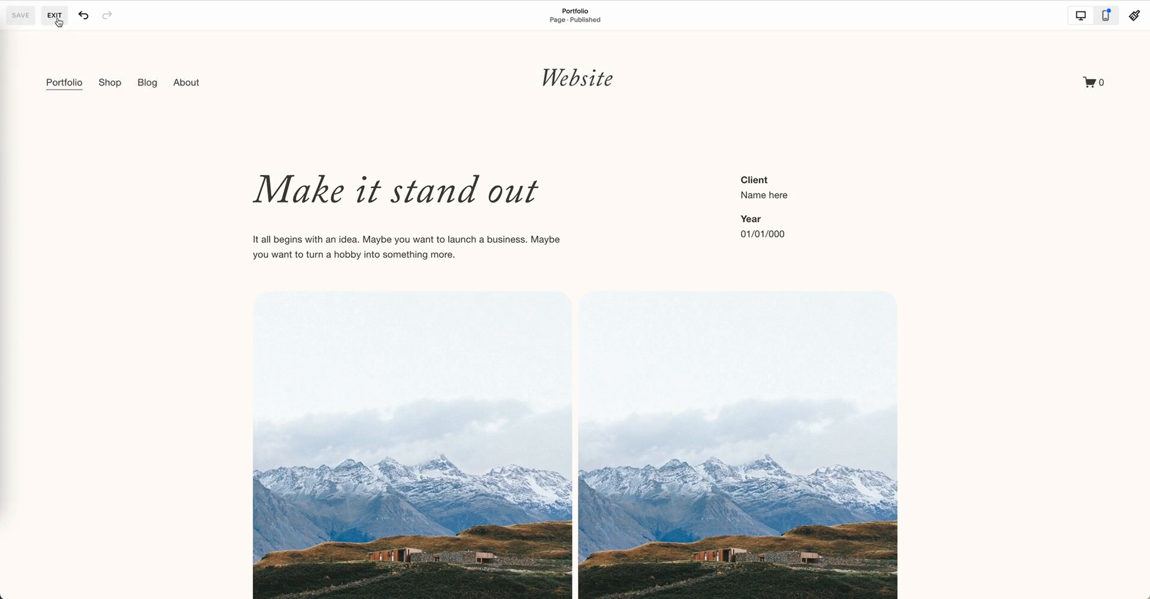
left_click(54, 18)
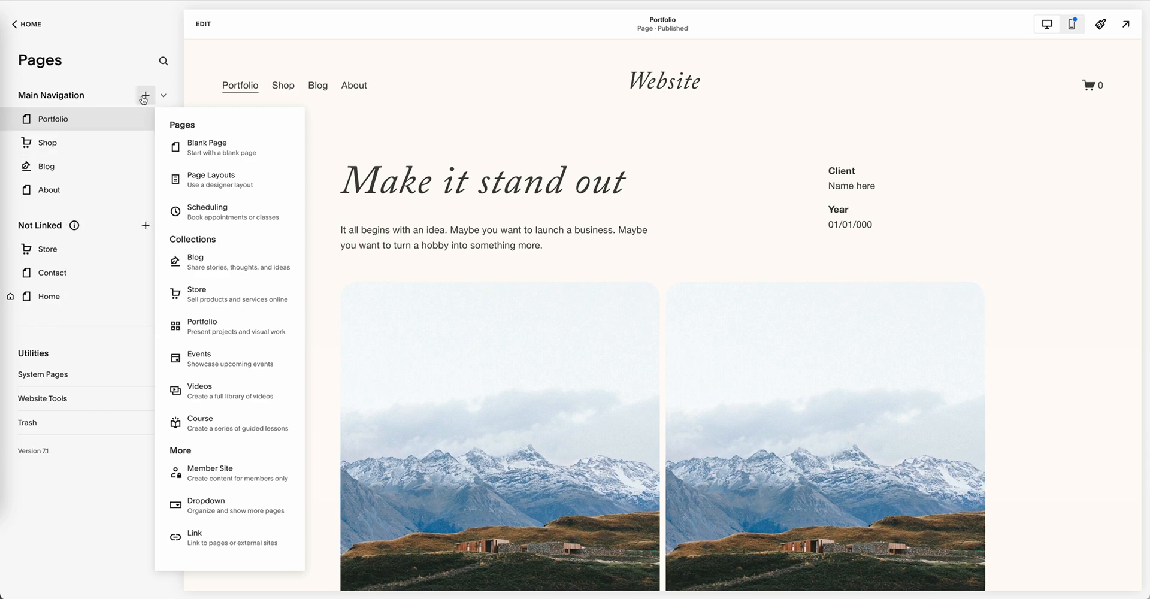
Step: Add a Portfolio collection page to the main navigation, using the six-image grid layout with project titles below the images
left_click(226, 338)
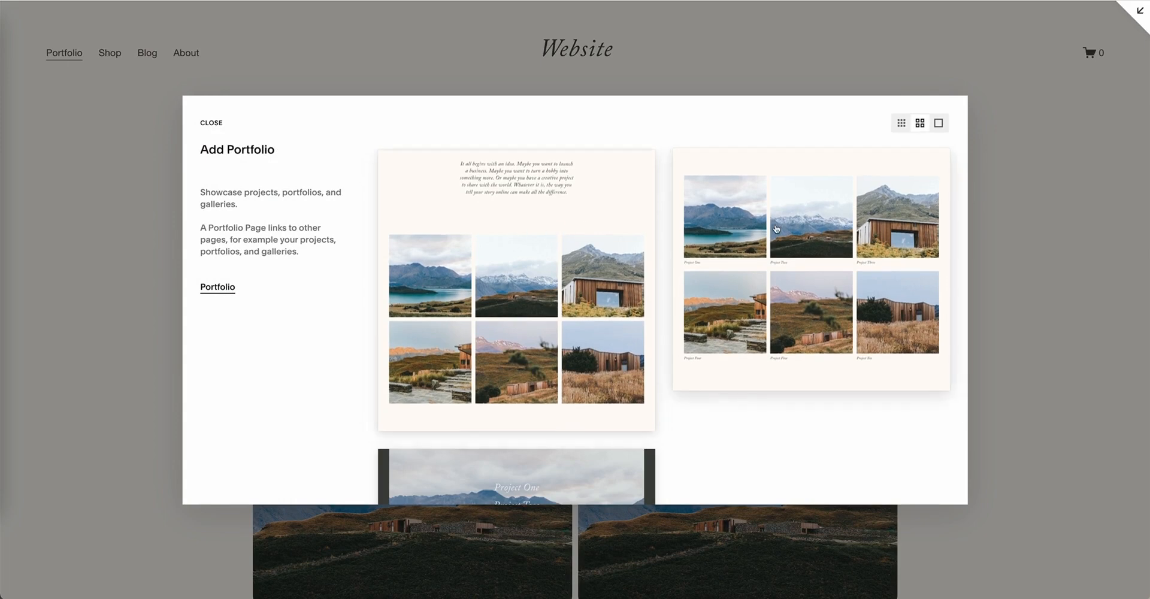
scroll(764, 251, "down", 2)
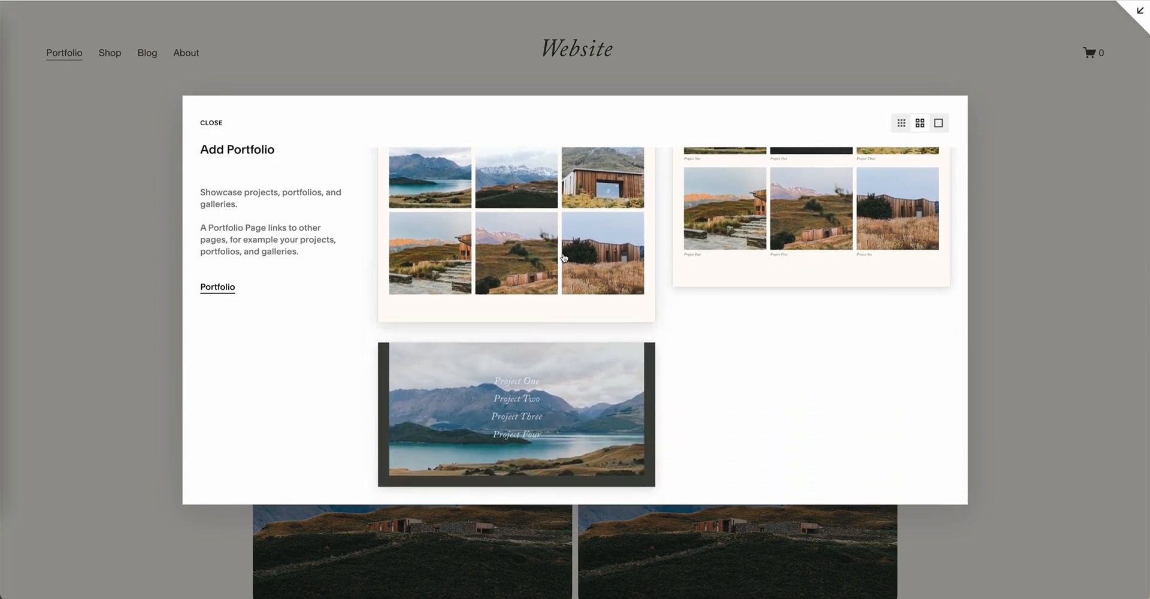
scroll(574, 256, "up", 2)
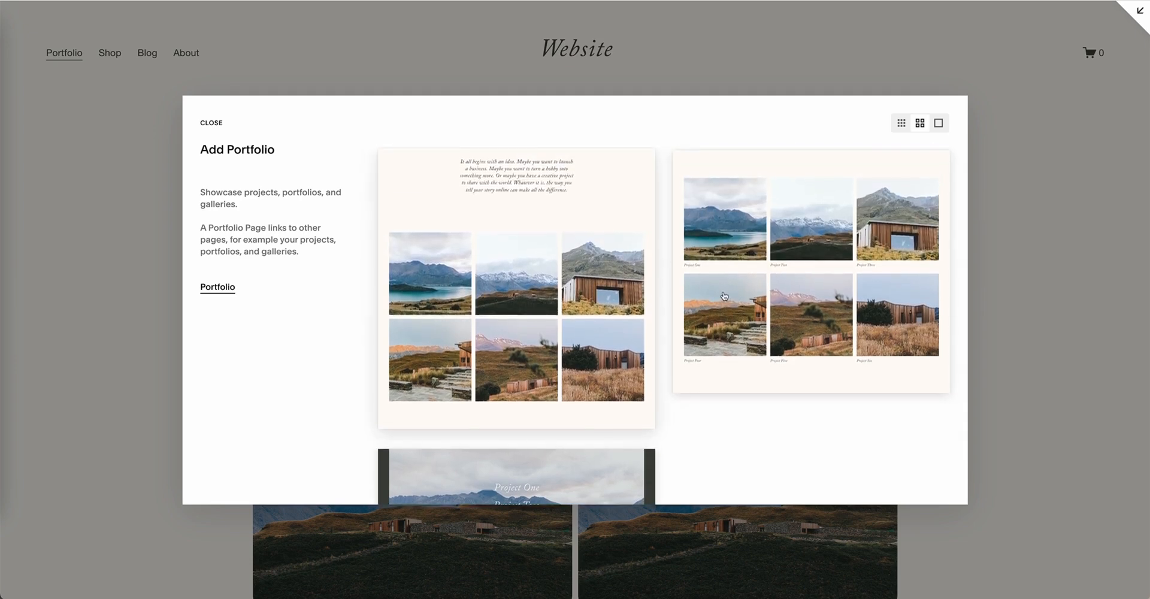
scroll(721, 294, "down", 2)
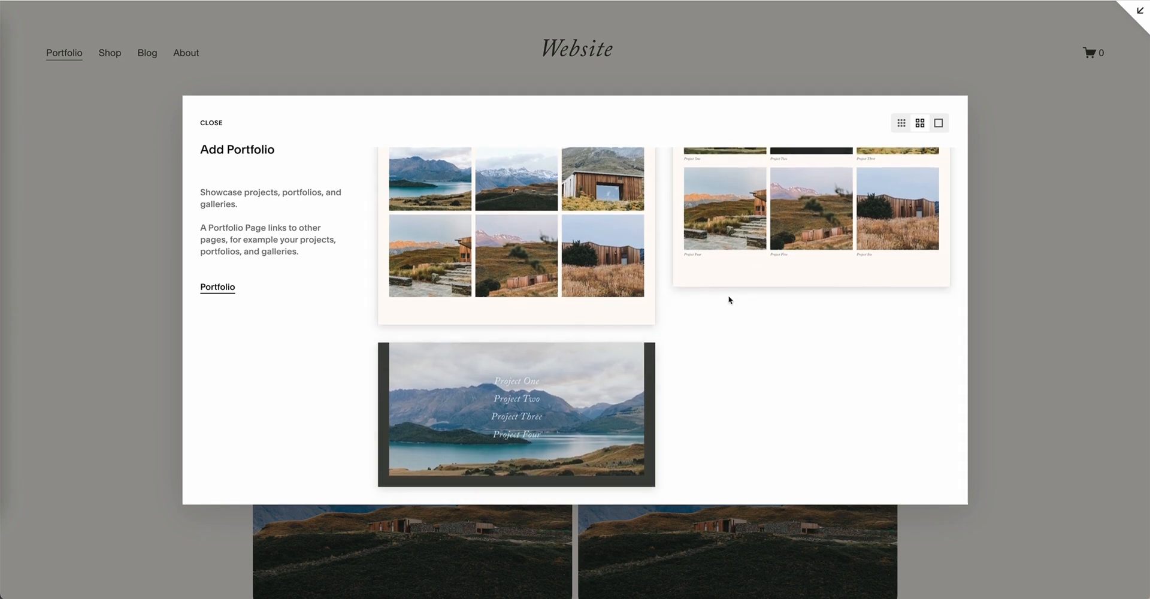
scroll(734, 299, "up", 2)
left_click(735, 239)
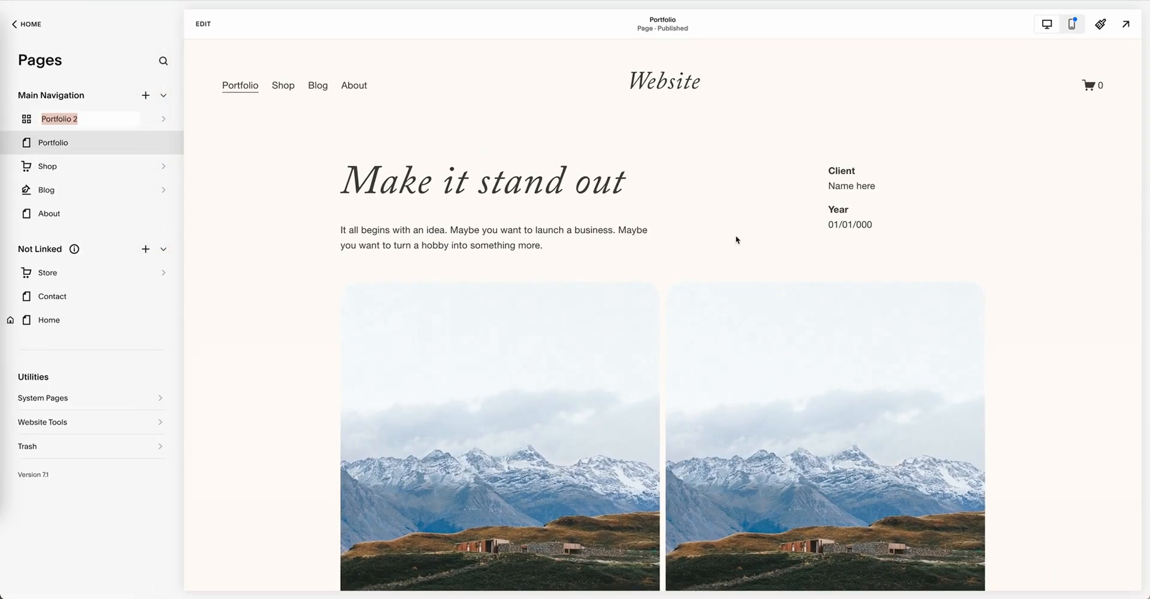
Step: Name the new portfolio collection page "Portfolio ART"
left_click(94, 118)
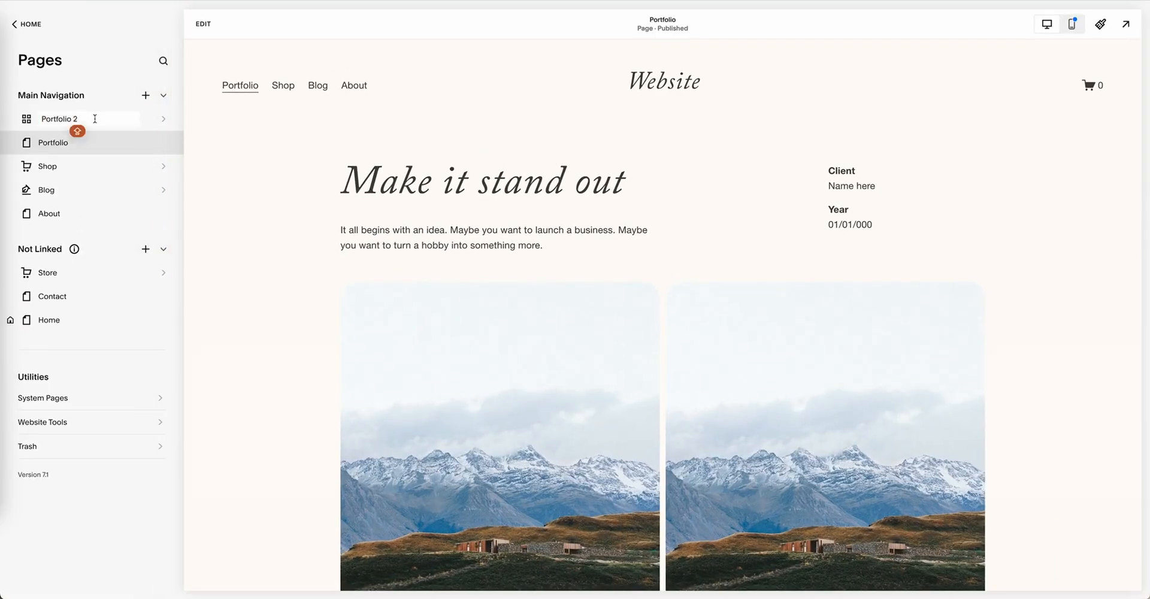
key("BackSpace")
key("BackSpace")
key("Return")
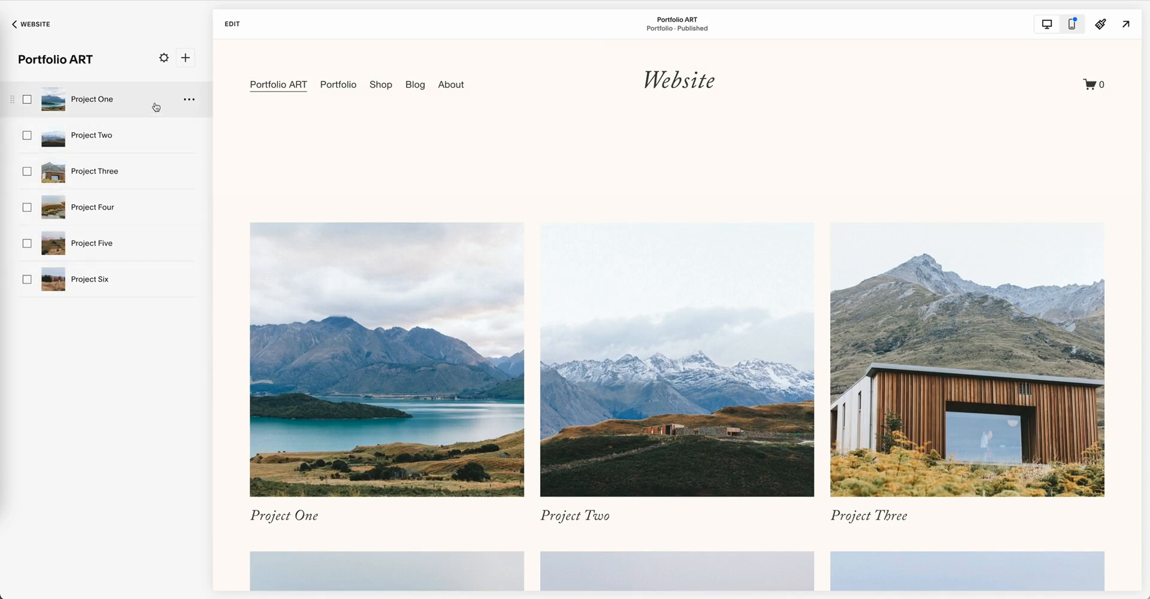
Step: Examine Project One's General, SEO and Social Image settings, including the featured image, title and URL slug fields, and close them
left_click(190, 101)
left_click(191, 121)
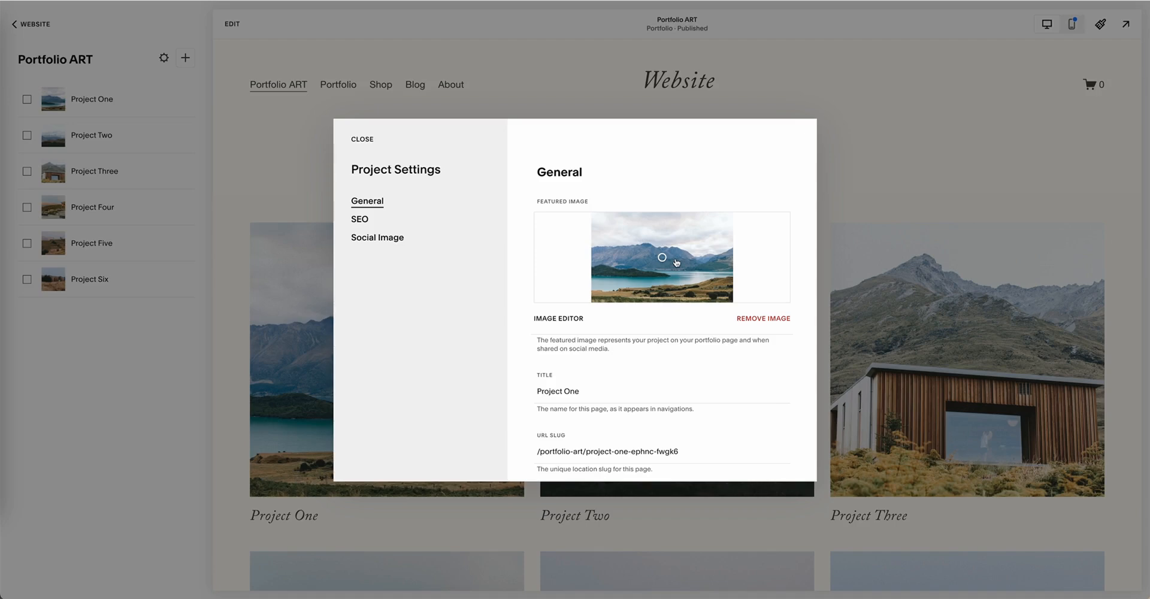
scroll(629, 291, "down", 2)
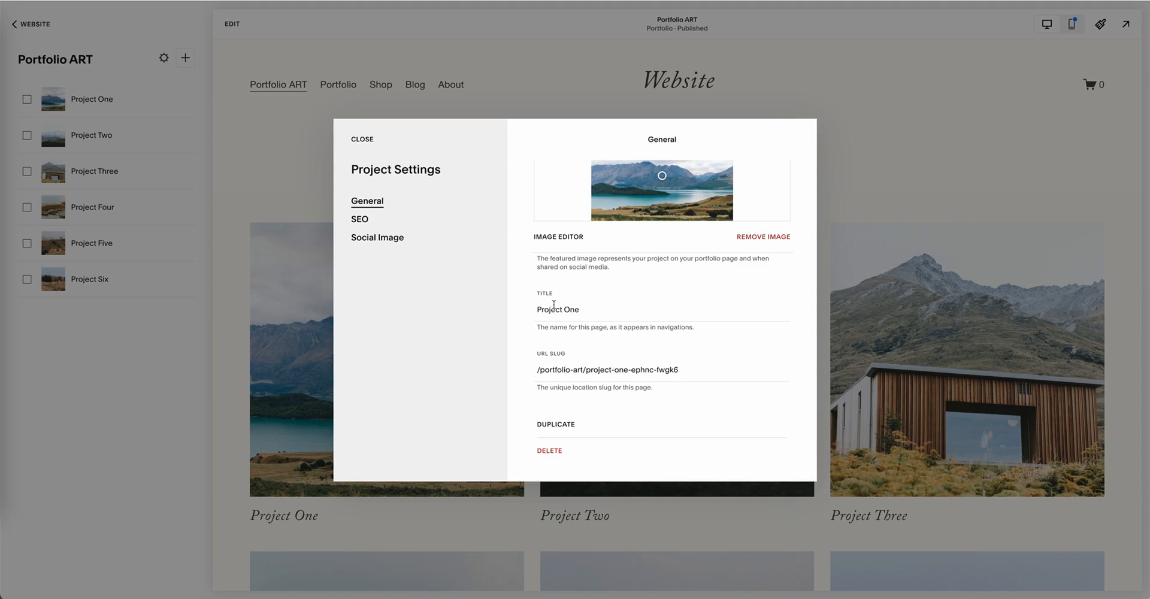
left_click(363, 222)
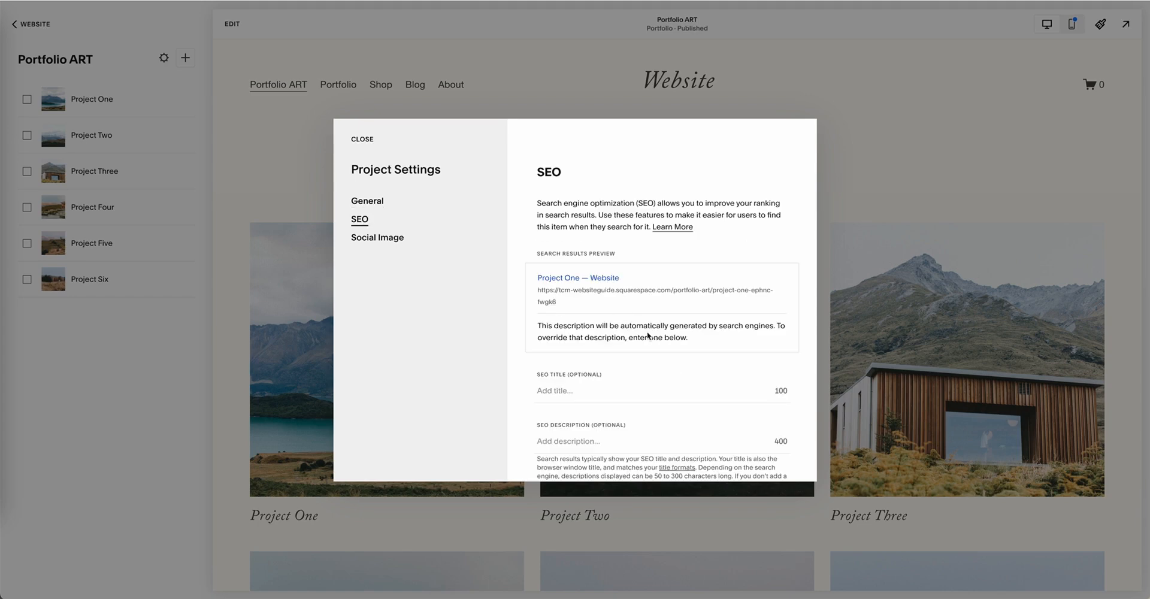
scroll(645, 334, "down", 1)
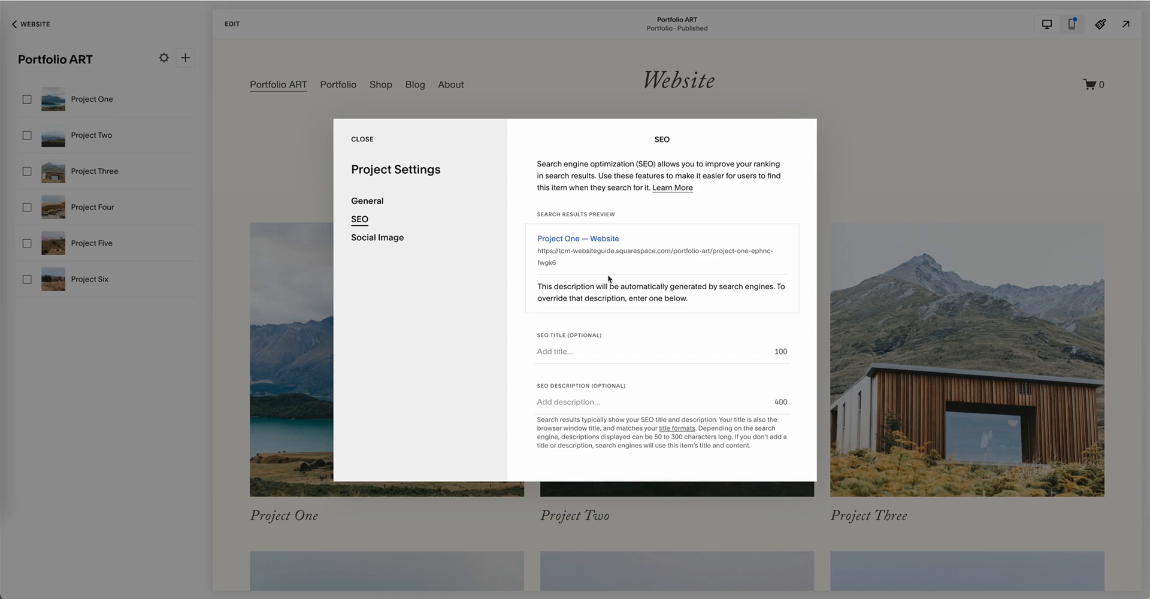
left_click(376, 237)
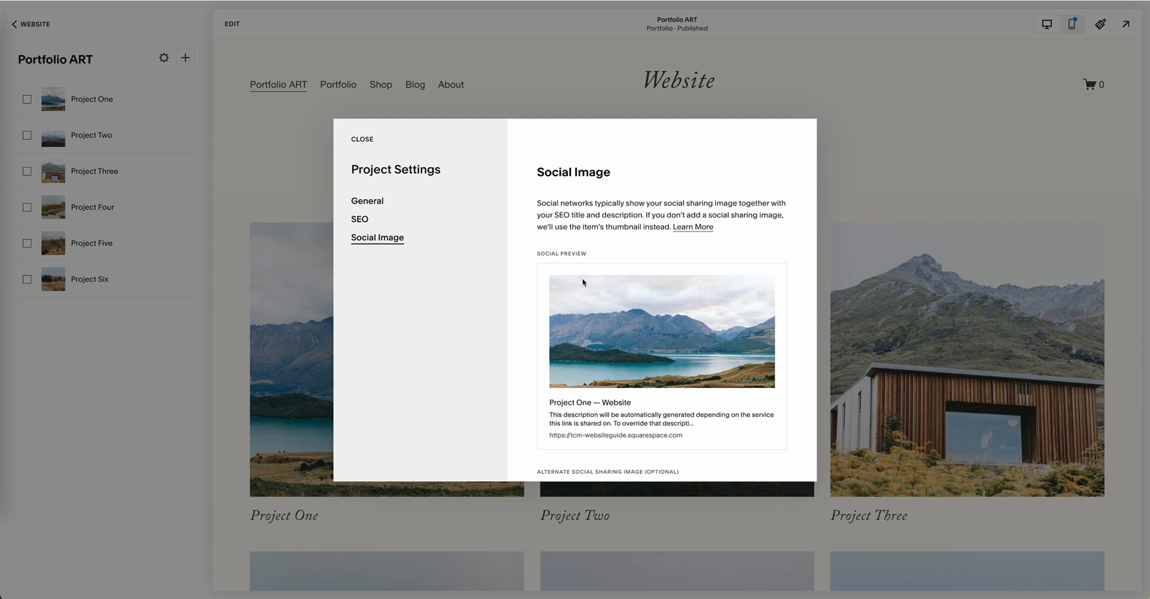
scroll(582, 278, "down", 1)
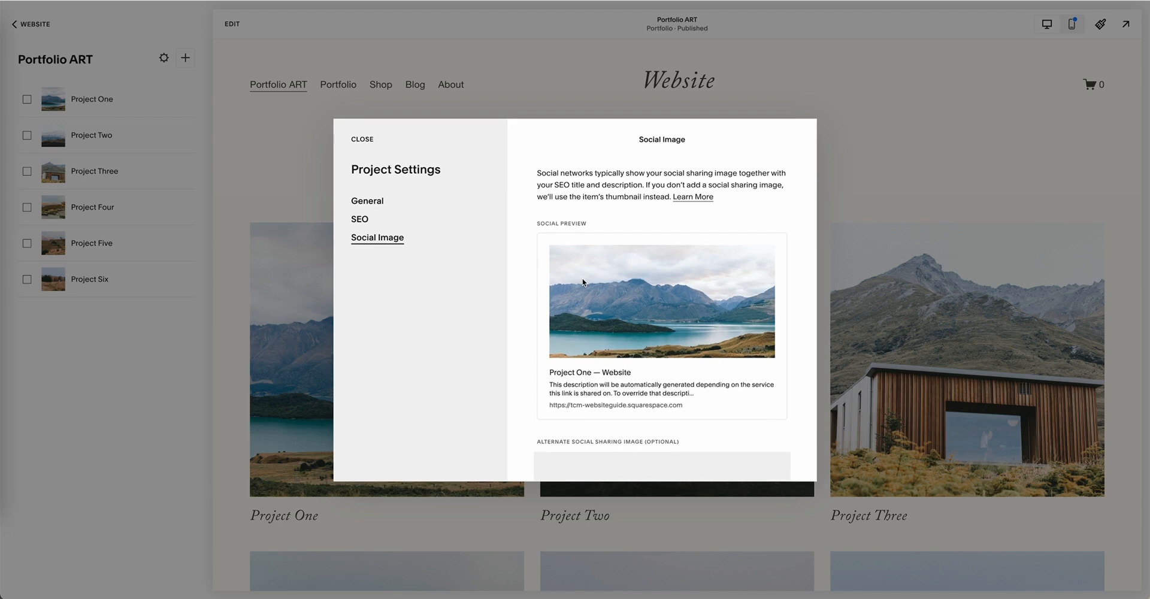
scroll(583, 281, "down", 2)
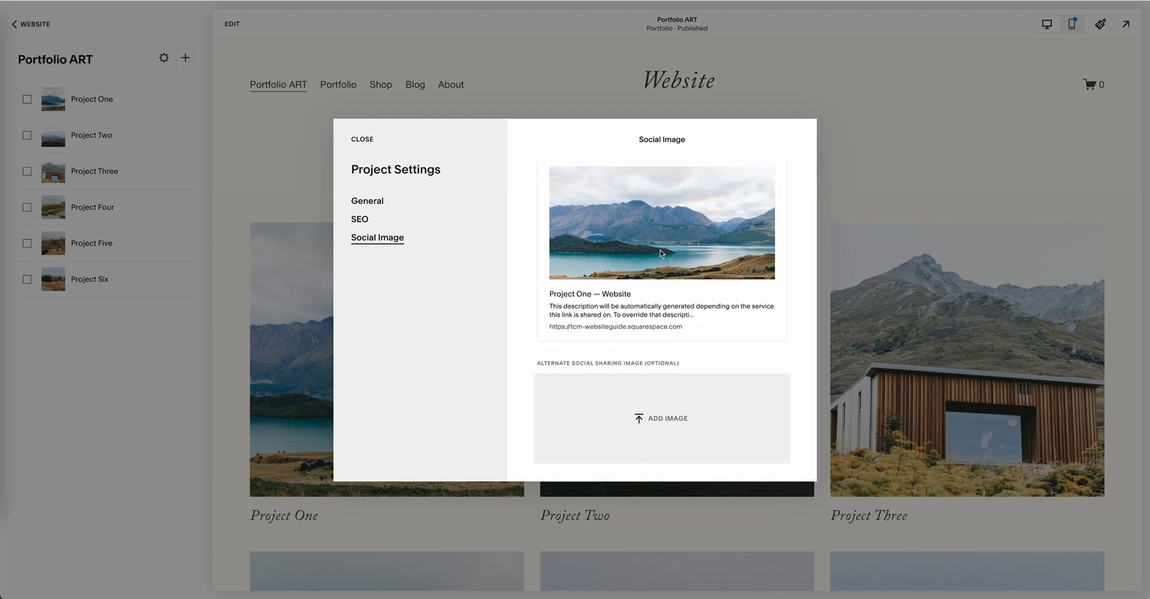
left_click(363, 140)
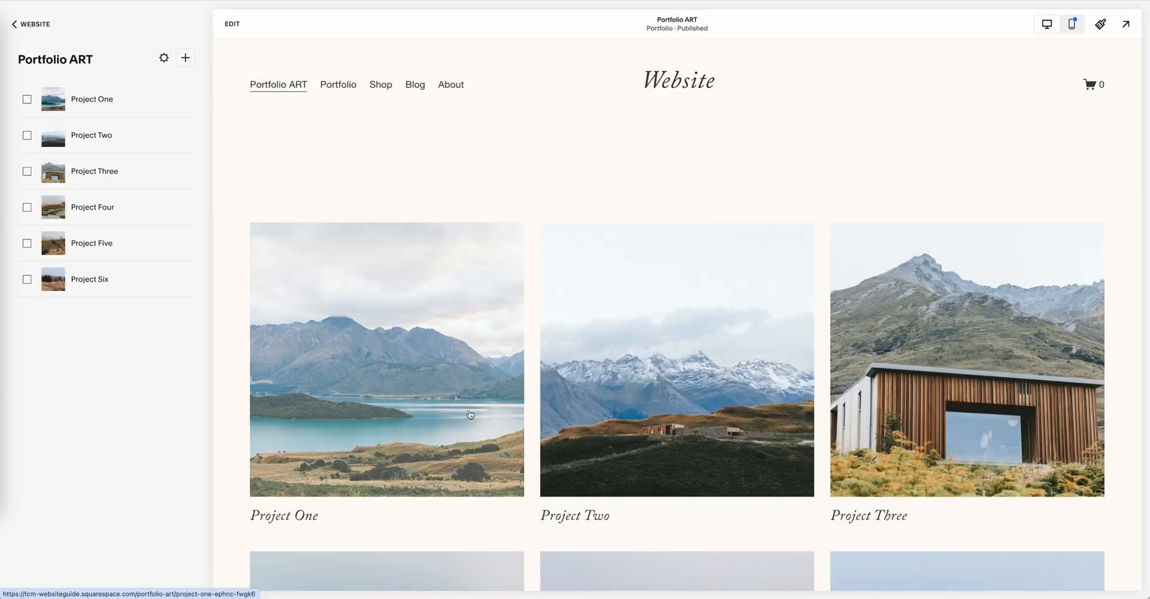
Step: Open the Project Two page from the portfolio grid and examine its banner image, text section and image grid
scroll(307, 272, "down", 2)
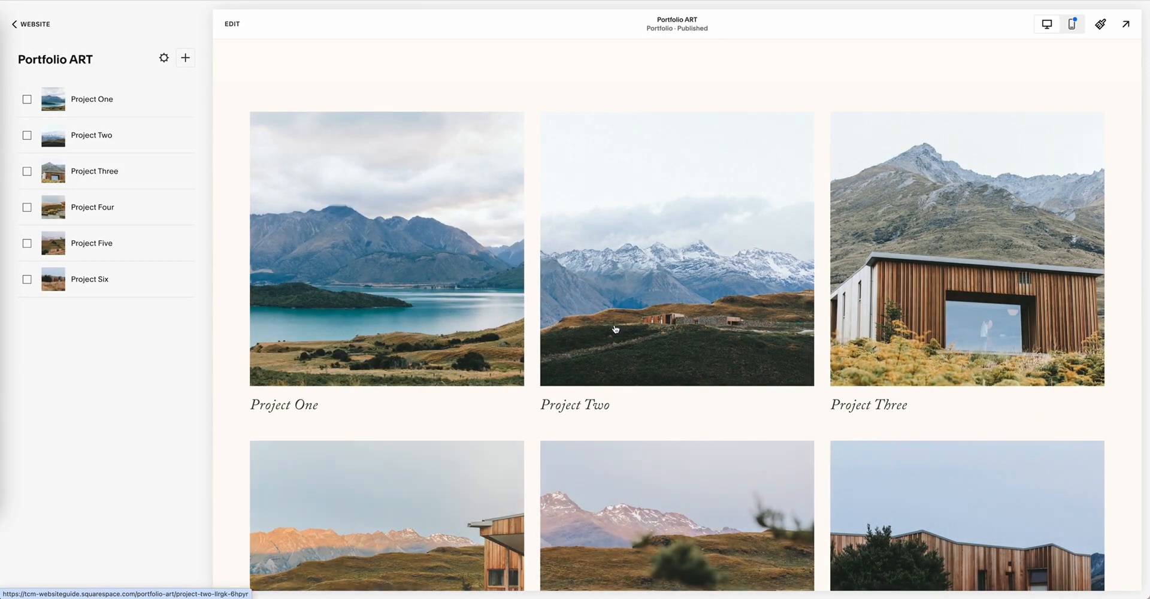
left_click(648, 300)
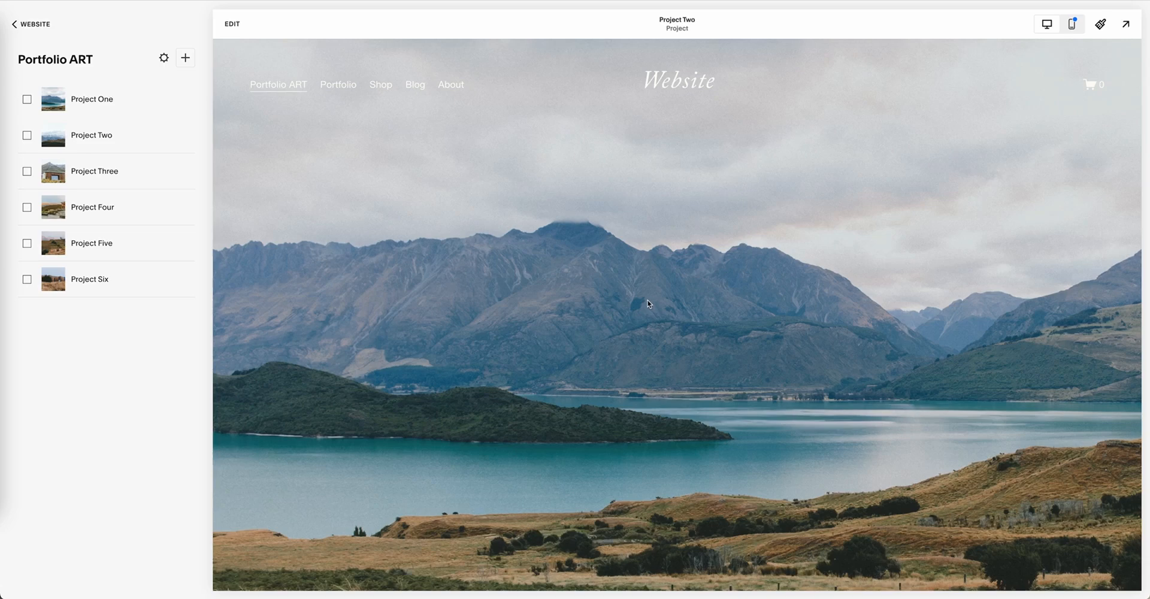
scroll(595, 261, "down", 3)
scroll(596, 264, "down", 8)
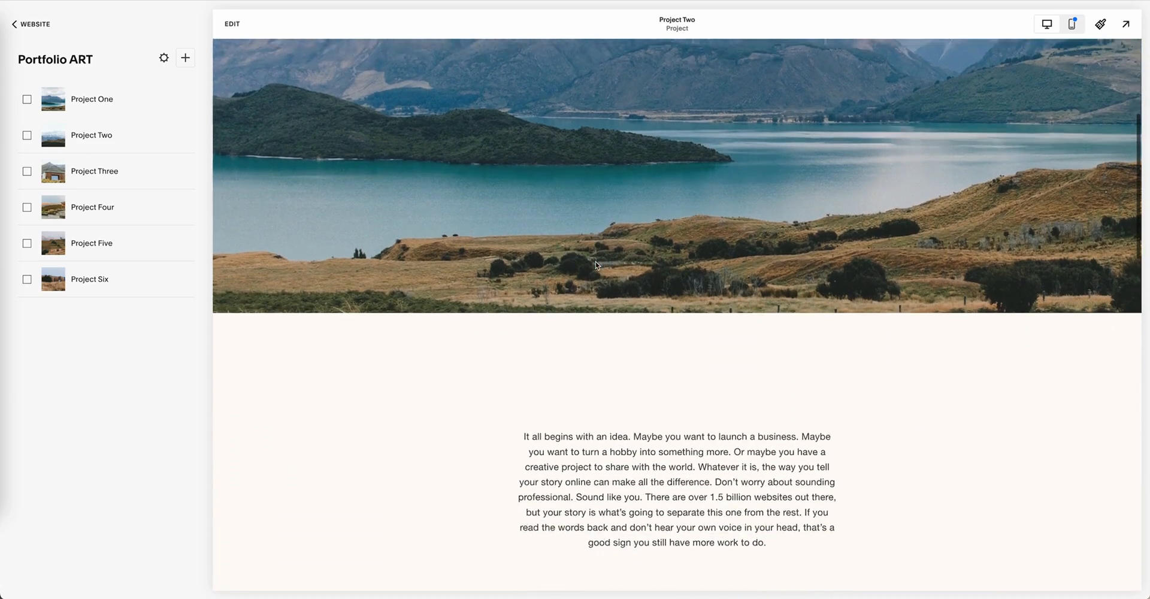
scroll(596, 264, "down", 4)
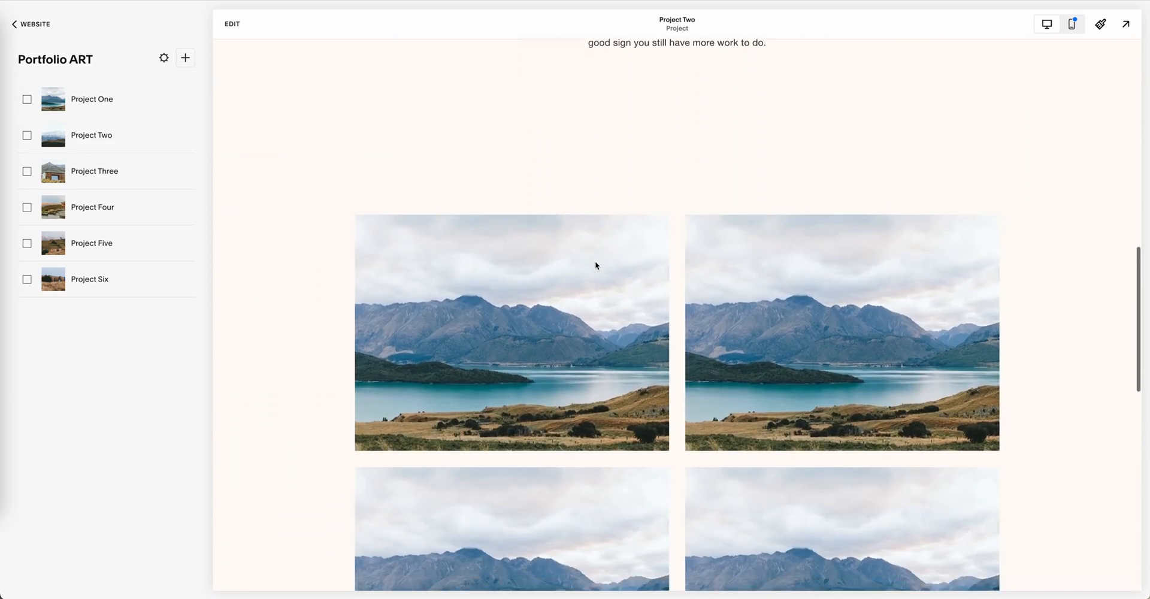
scroll(595, 264, "up", 6)
scroll(595, 262, "up", 5)
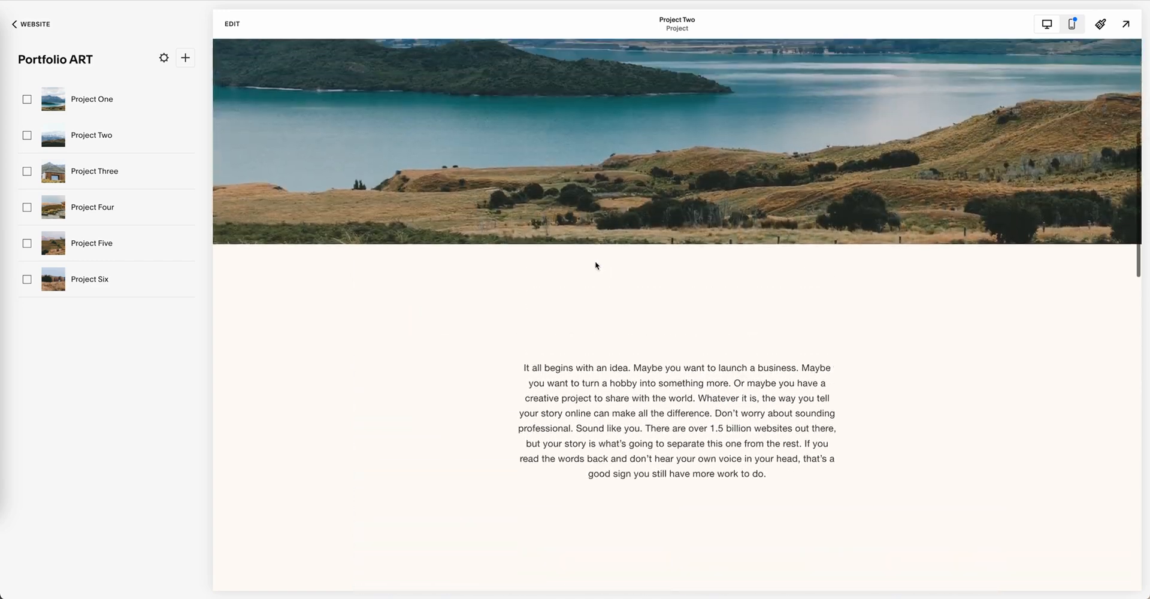
scroll(594, 179, "down", 3)
scroll(593, 161, "up", 6)
scroll(592, 161, "up", 3)
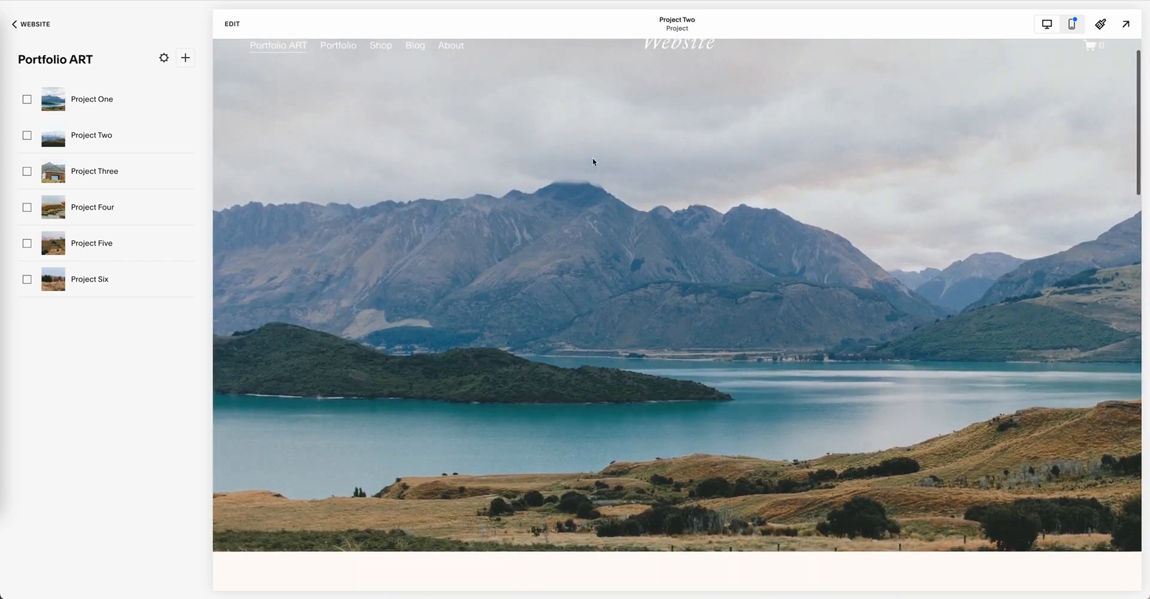
Step: Examine the rest of the Project Two page, down to the links to its neighbouring projects
scroll(592, 161, "down", 18)
scroll(593, 162, "down", 5)
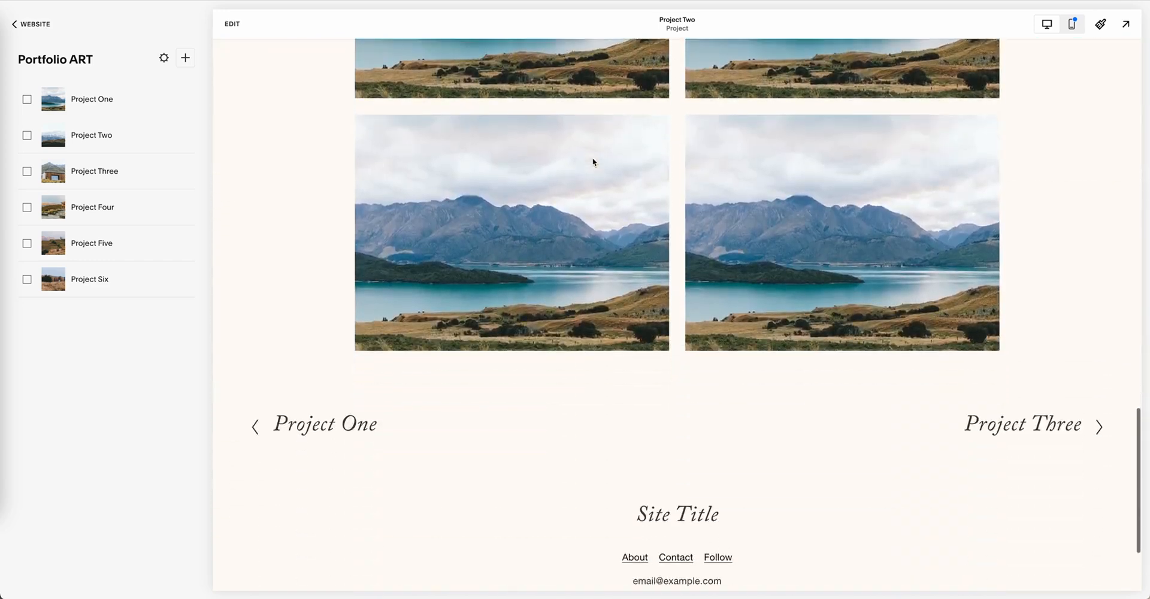
scroll(594, 161, "up", 12)
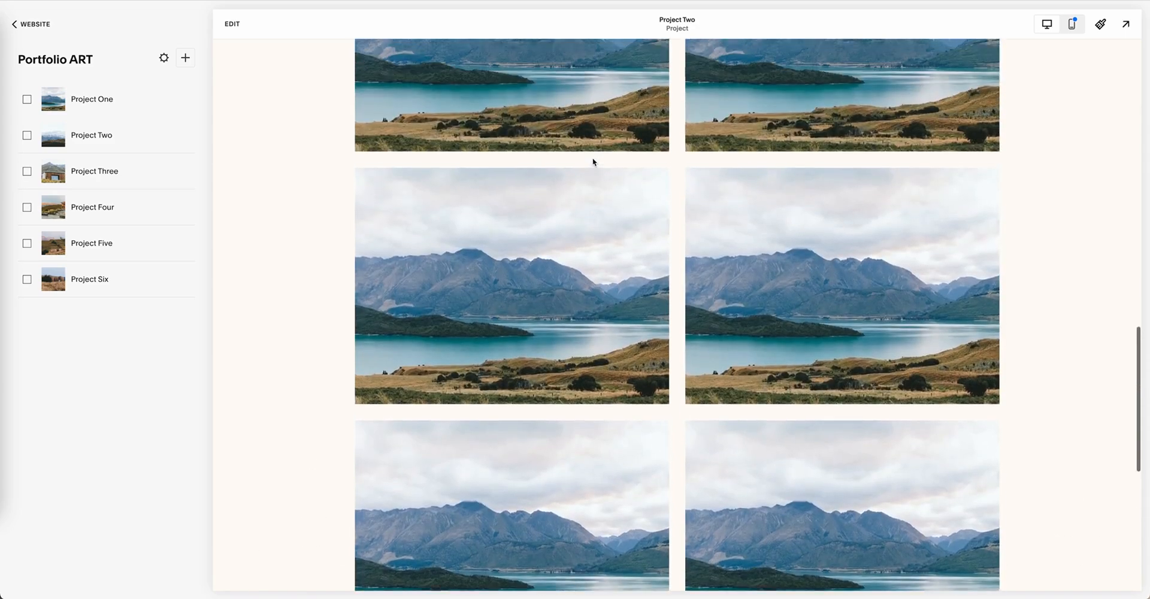
scroll(593, 162, "down", 12)
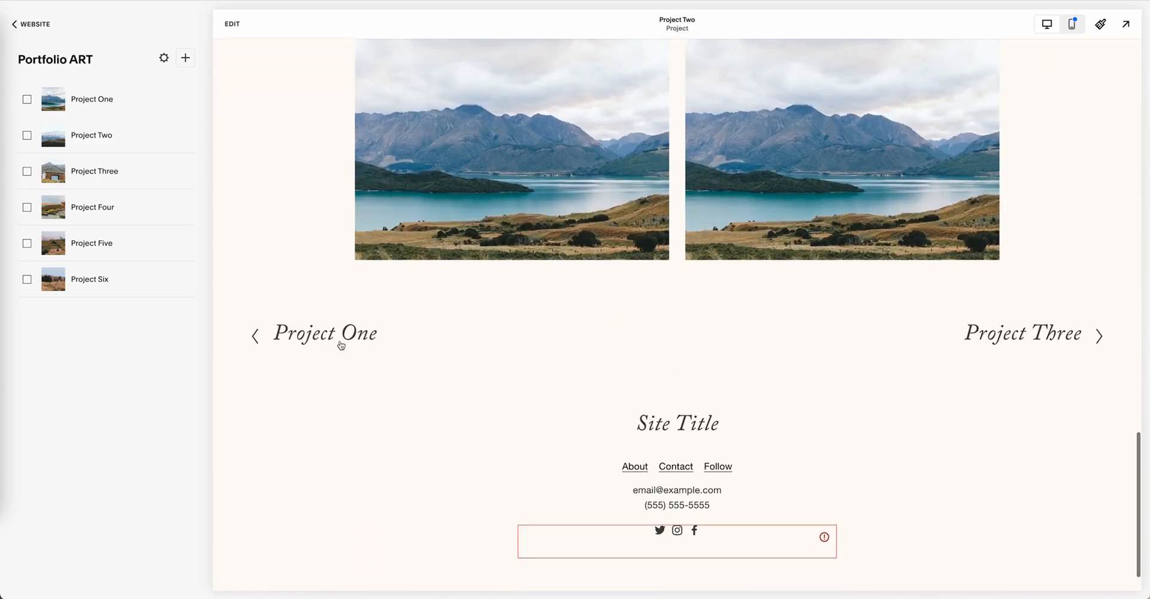
Step: Go to Project One through the previous-project link and examine its page down to the footer
left_click(341, 344)
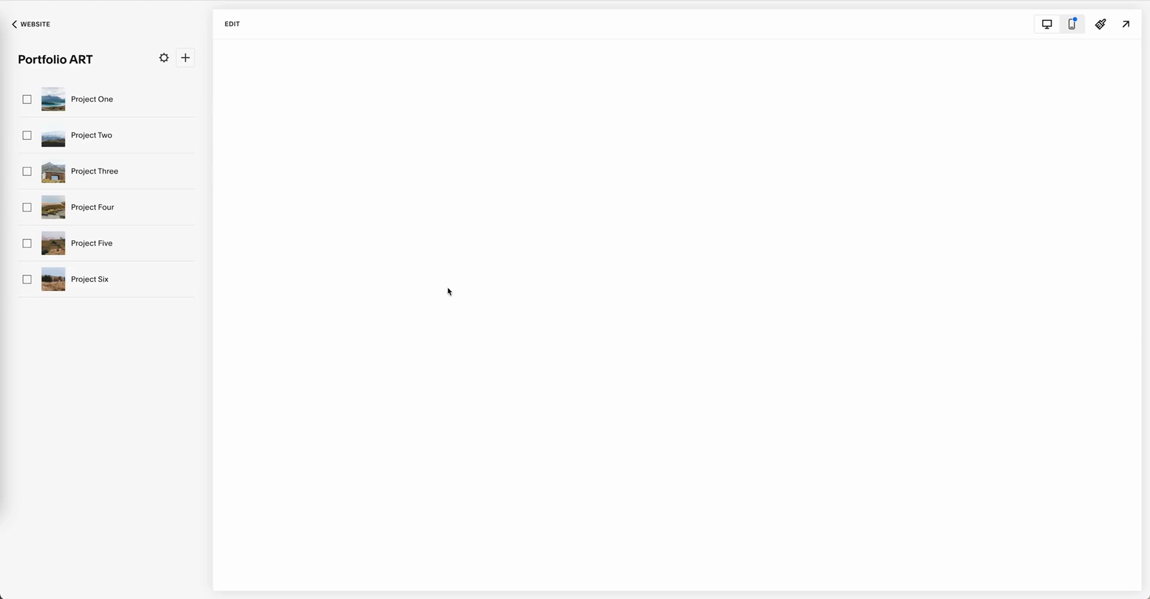
scroll(505, 283, "down", 12)
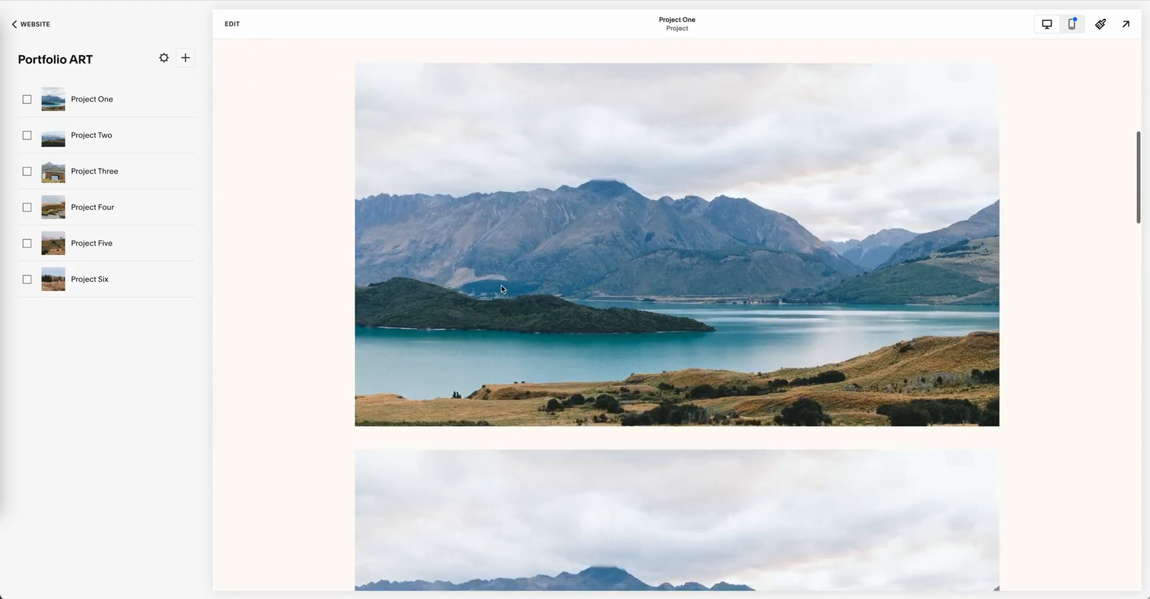
scroll(502, 289, "down", 15)
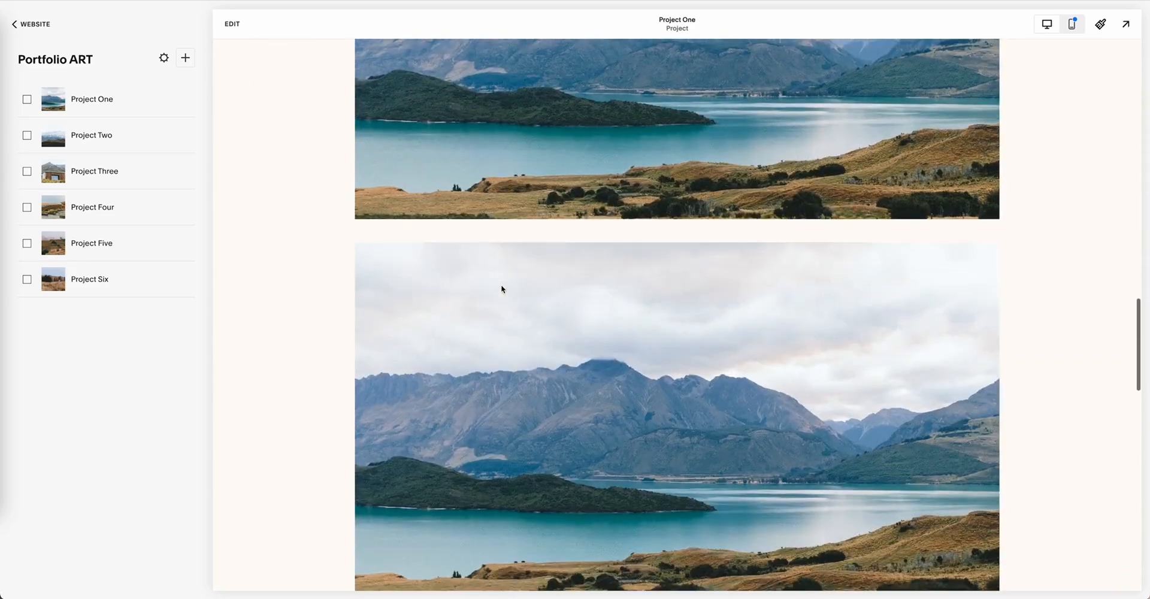
scroll(501, 287, "down", 10)
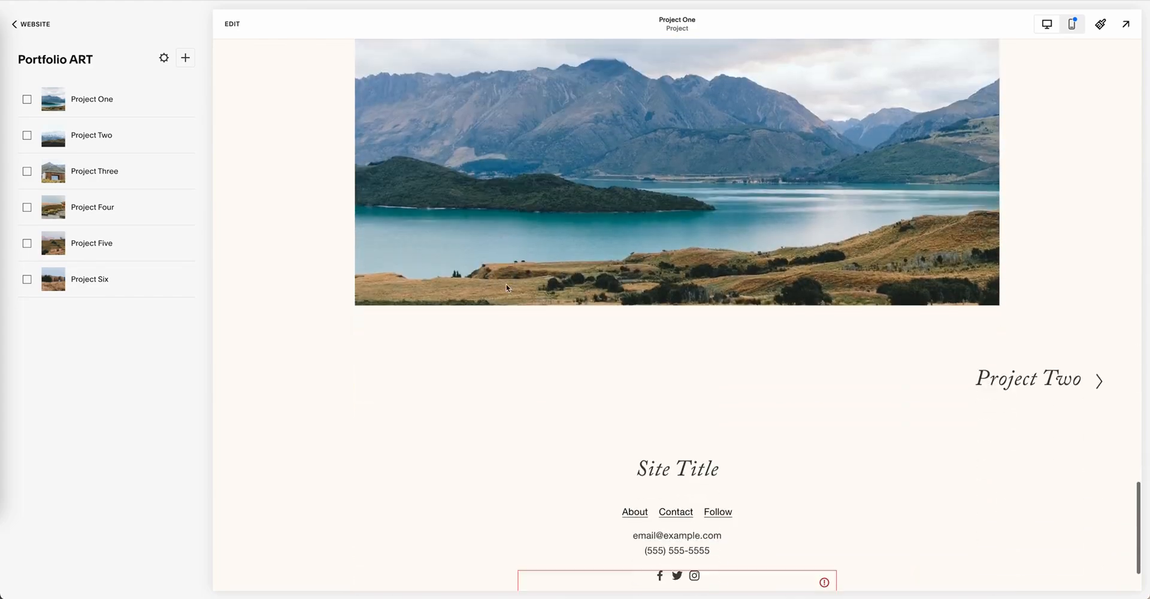
Step: Step forward through the next-project links from Project One to Project Four, examining the Project Two and Project Three pages
left_click(1070, 296)
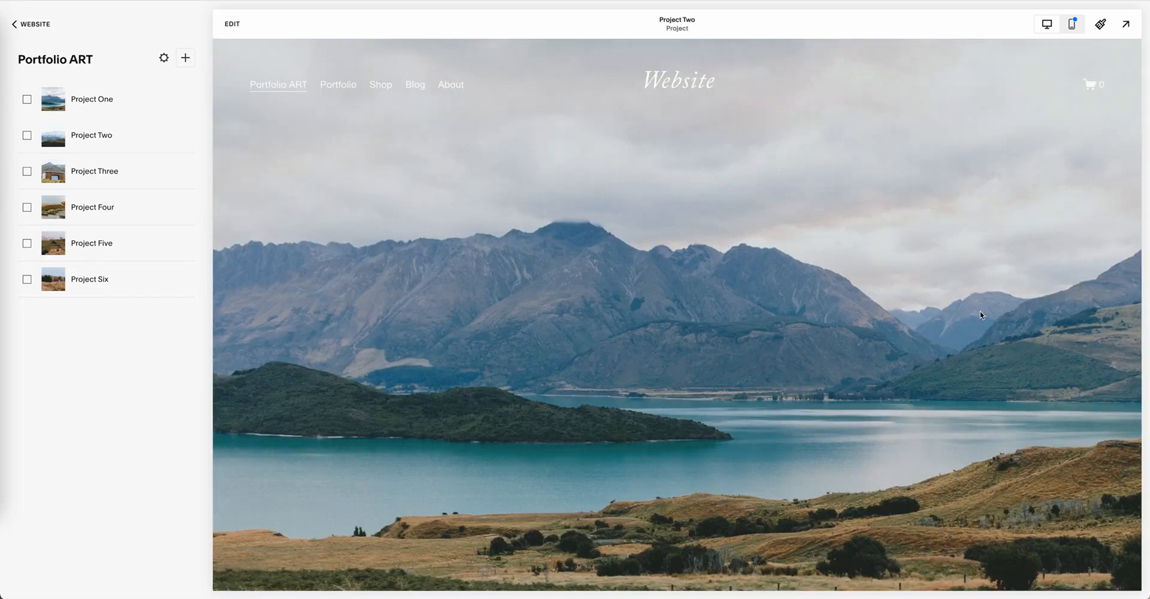
scroll(979, 315, "down", 9)
scroll(980, 316, "down", 15)
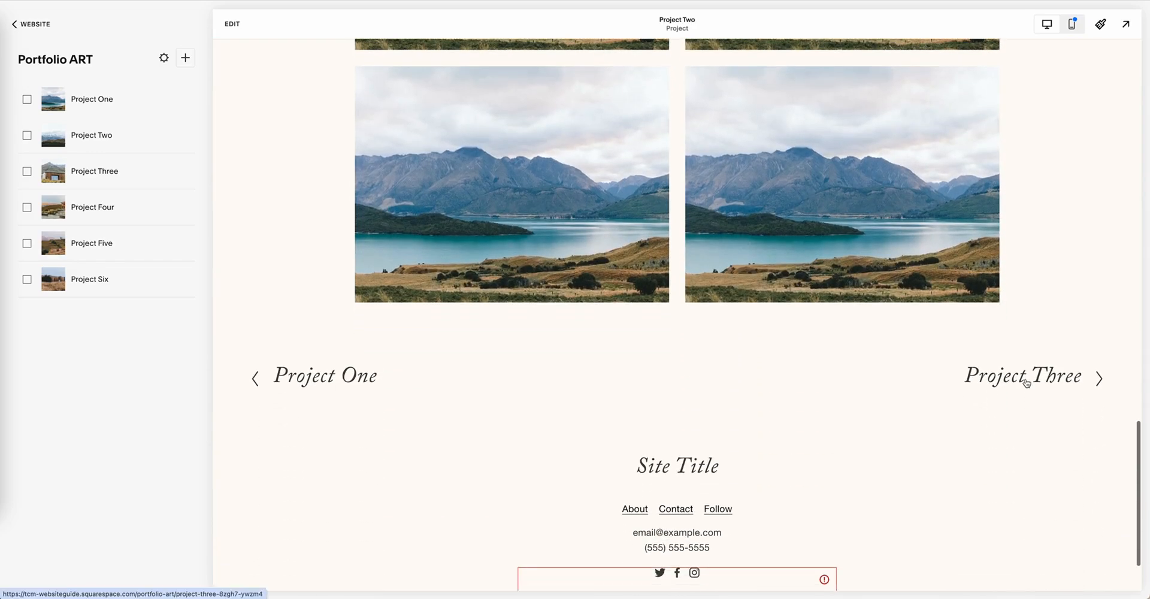
left_click(1026, 382)
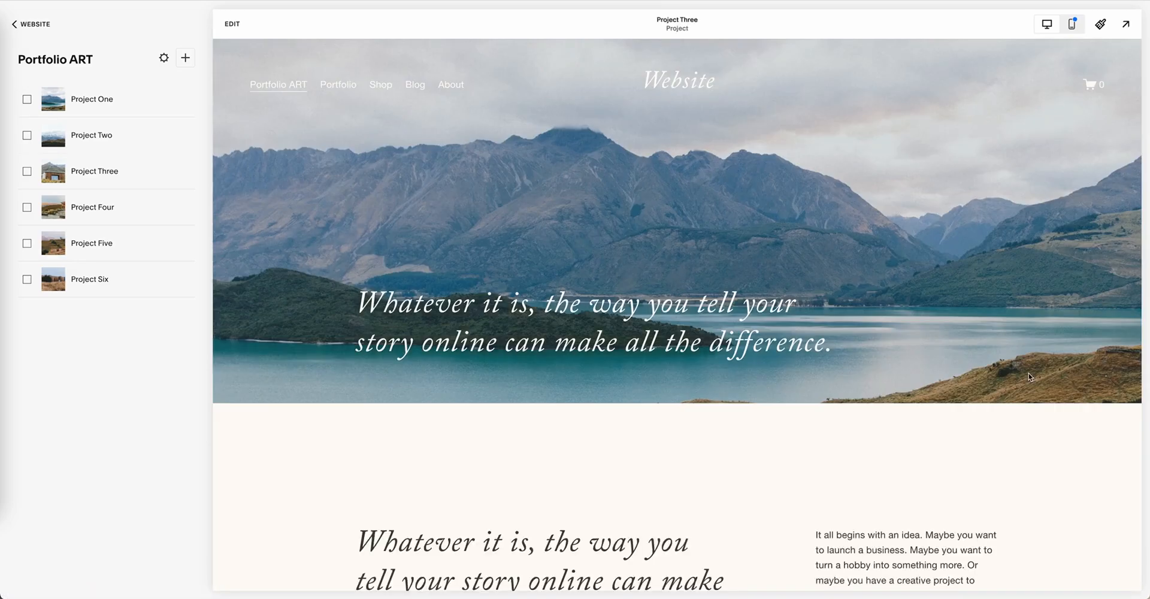
scroll(1027, 375, "down", 6)
scroll(1026, 372, "down", 12)
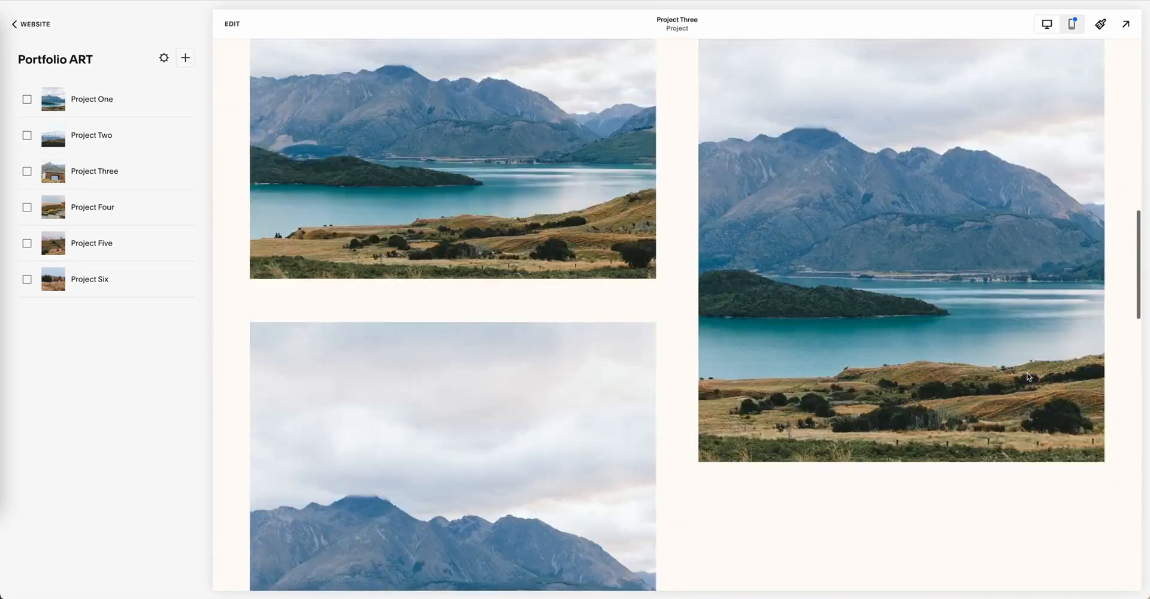
scroll(1026, 376, "down", 10)
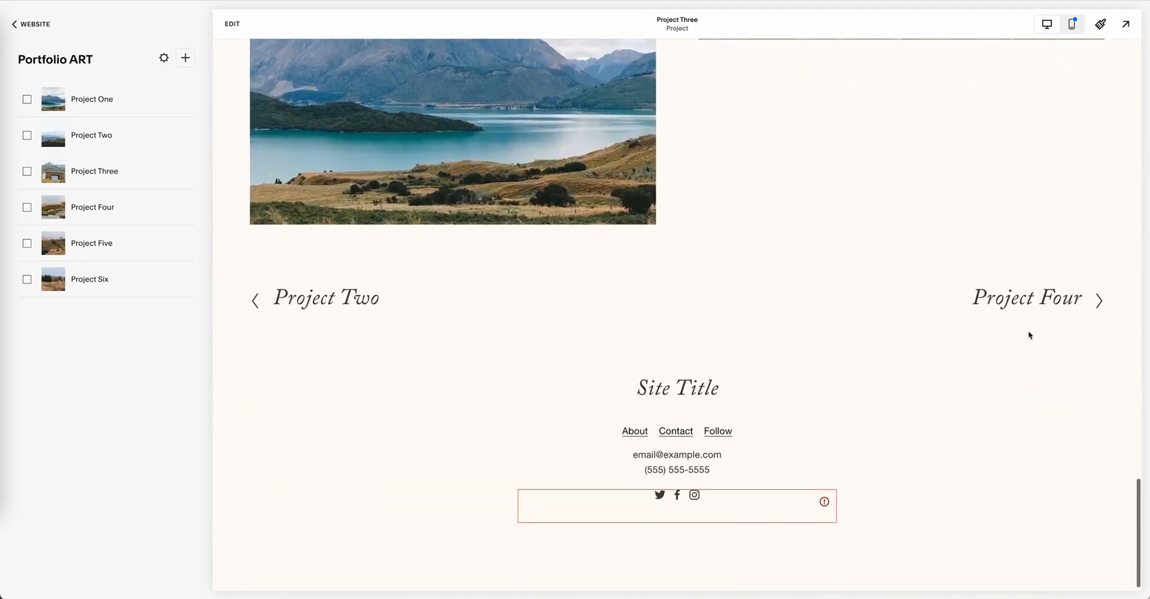
left_click(1031, 299)
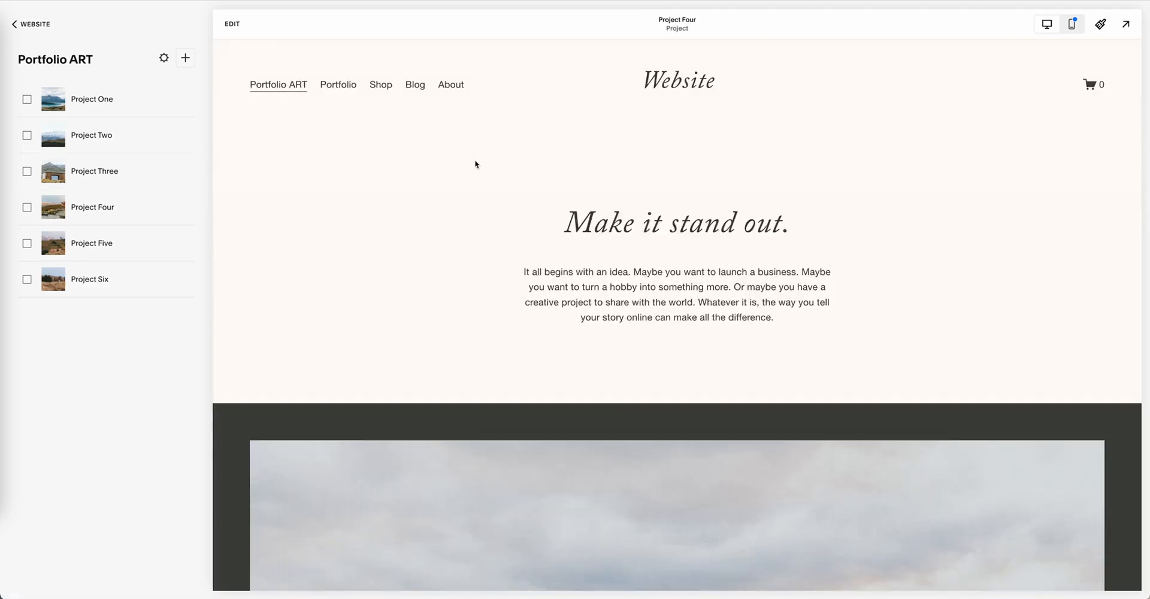
Step: Return to the Portfolio ART overview page and open its project grid section for editing
left_click(263, 90)
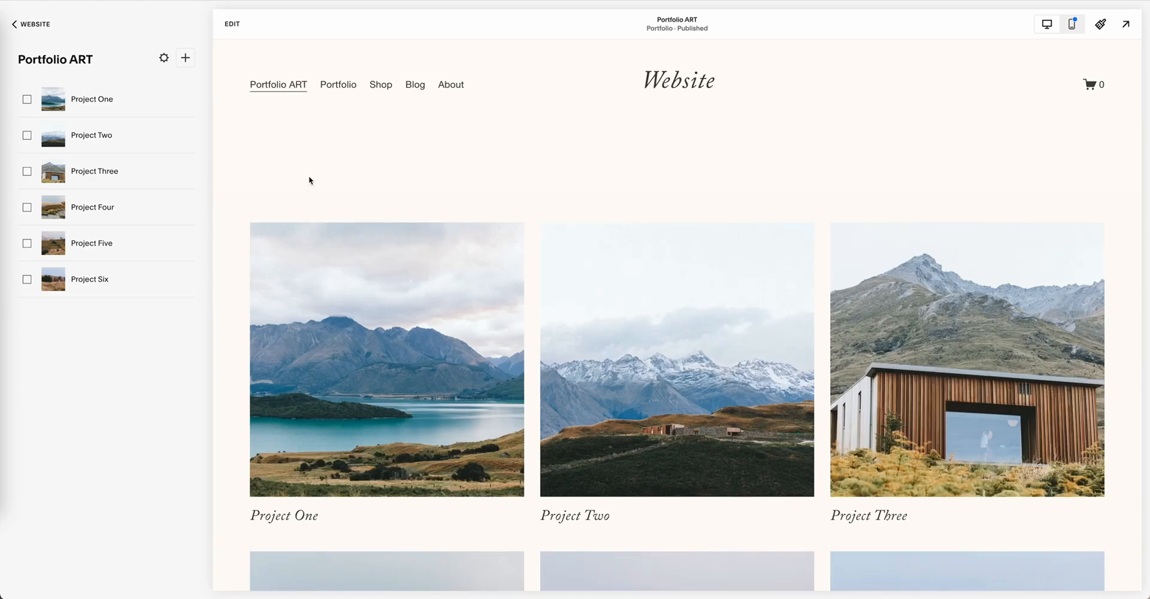
left_click(232, 25)
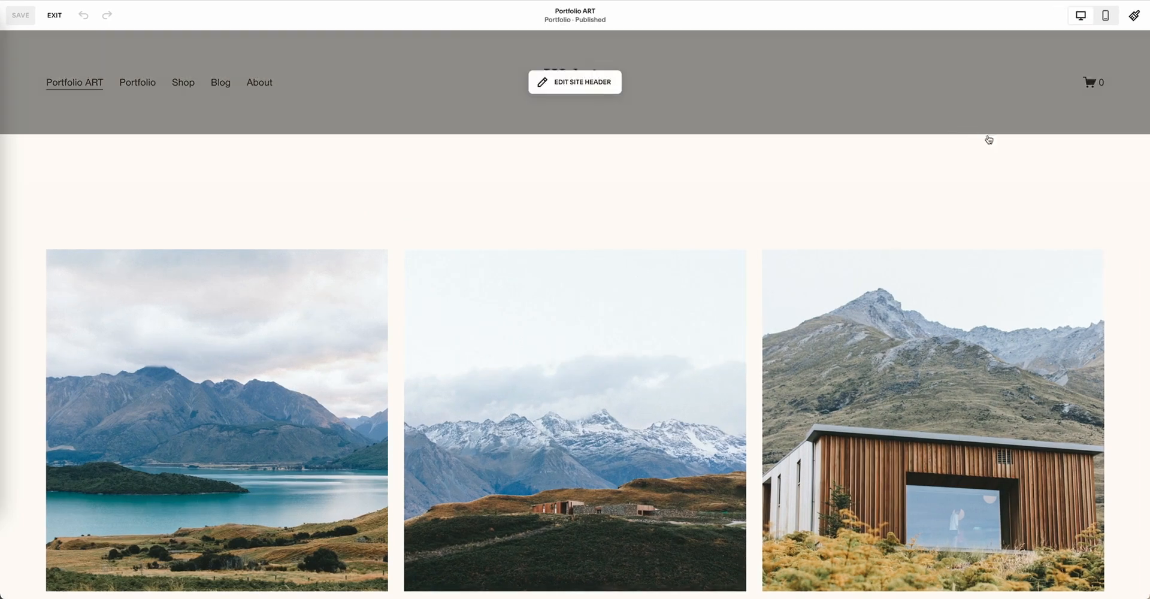
mouse_move(1076, 179)
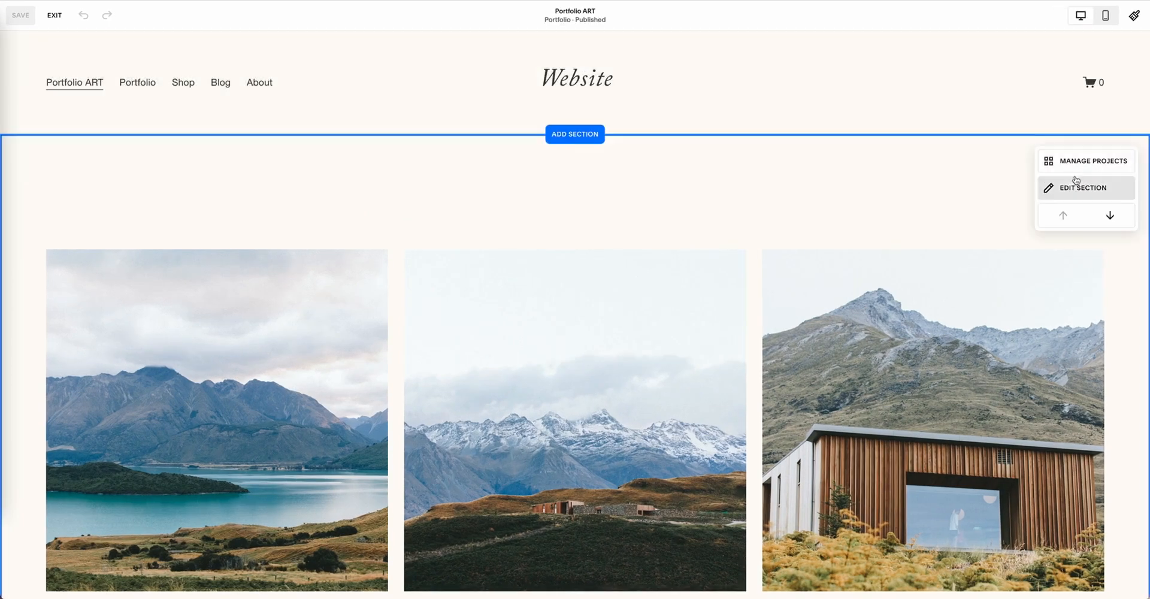
left_click(1078, 189)
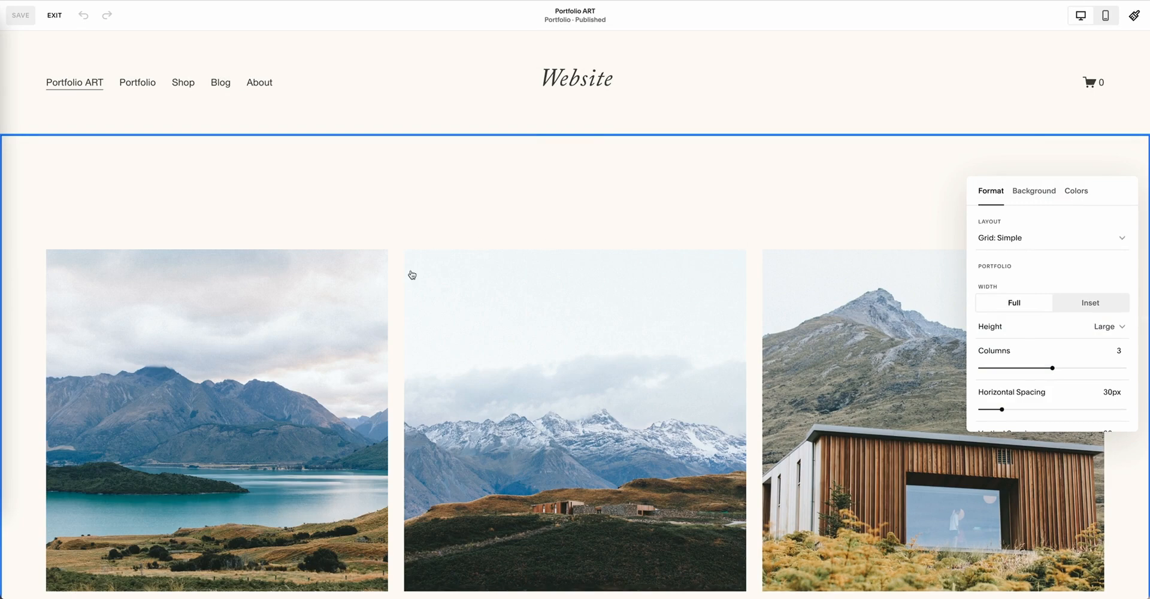
Step: Try the Hover: Follow Cursor and Hover: Fixed layouts on the portfolio section
left_click(1017, 244)
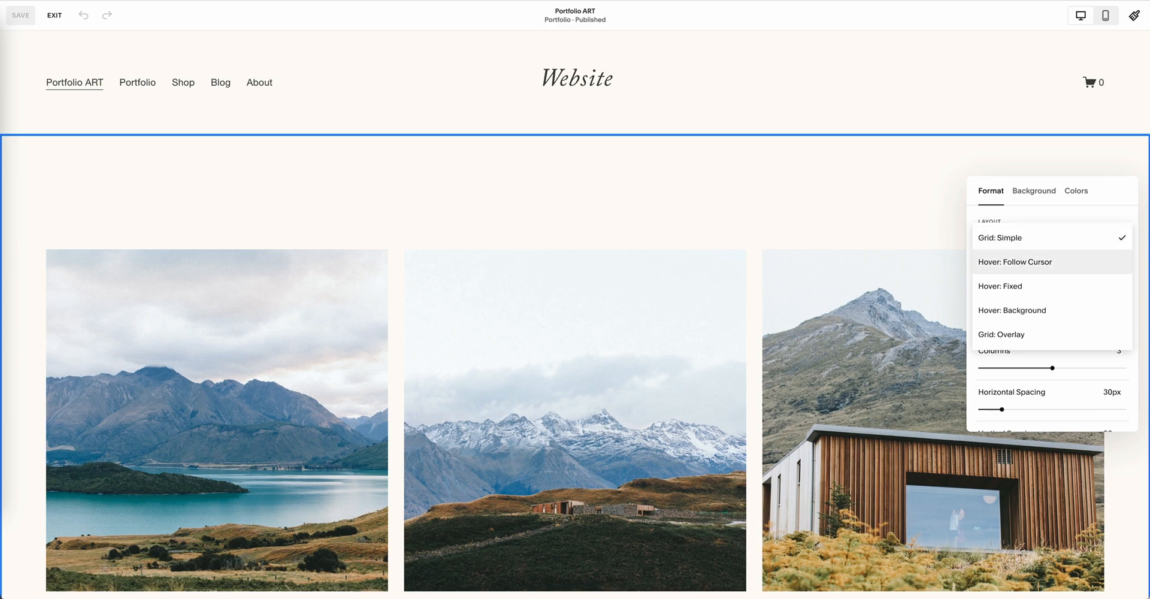
left_click(1018, 264)
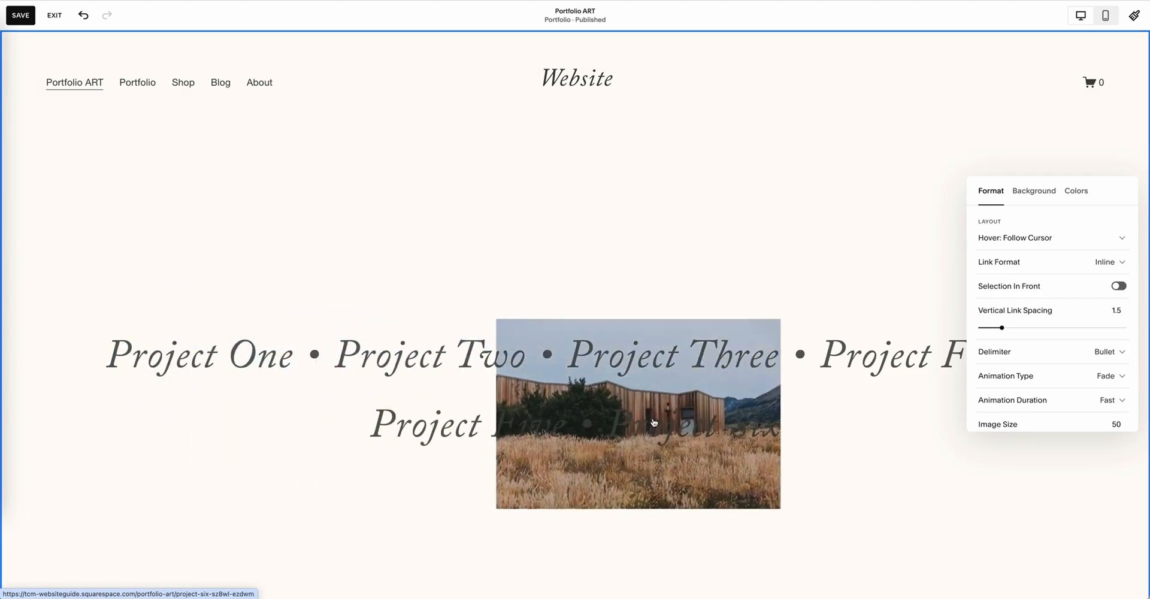
left_click(1039, 239)
left_click(1034, 266)
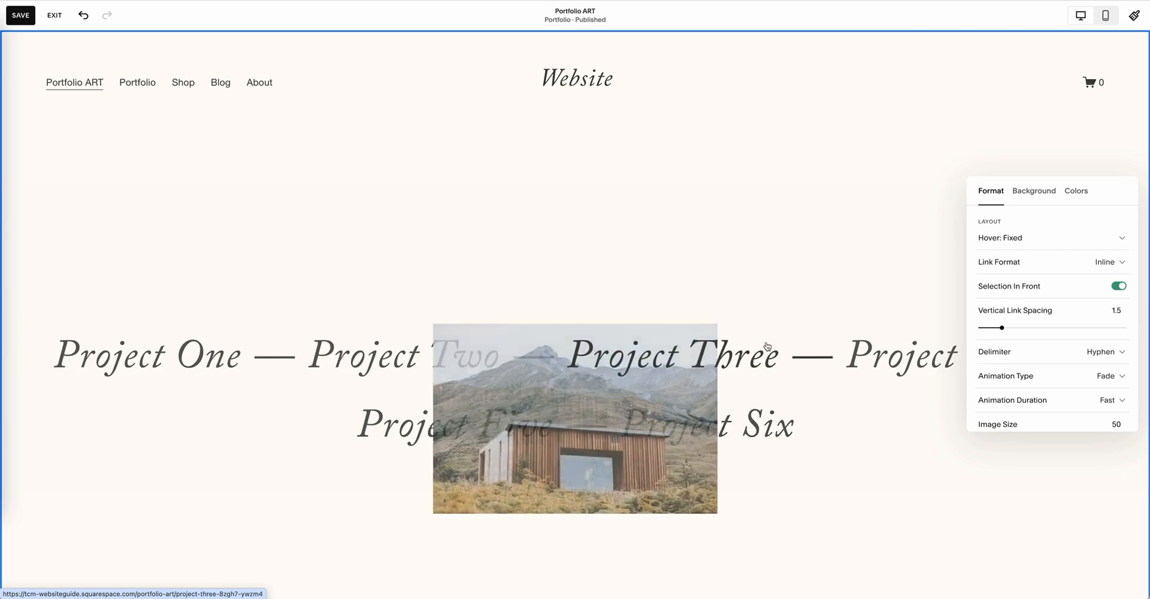
Step: Try the Grid: Simple and Hover: Background layouts on the portfolio section
left_click(1052, 240)
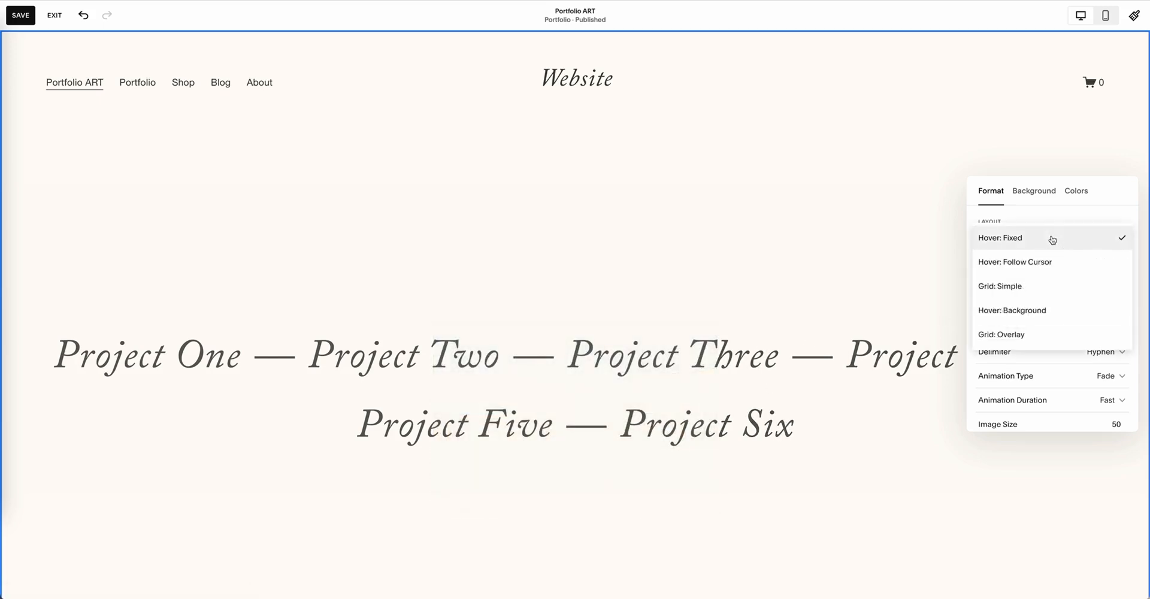
left_click(1029, 291)
scroll(821, 249, "down", 1)
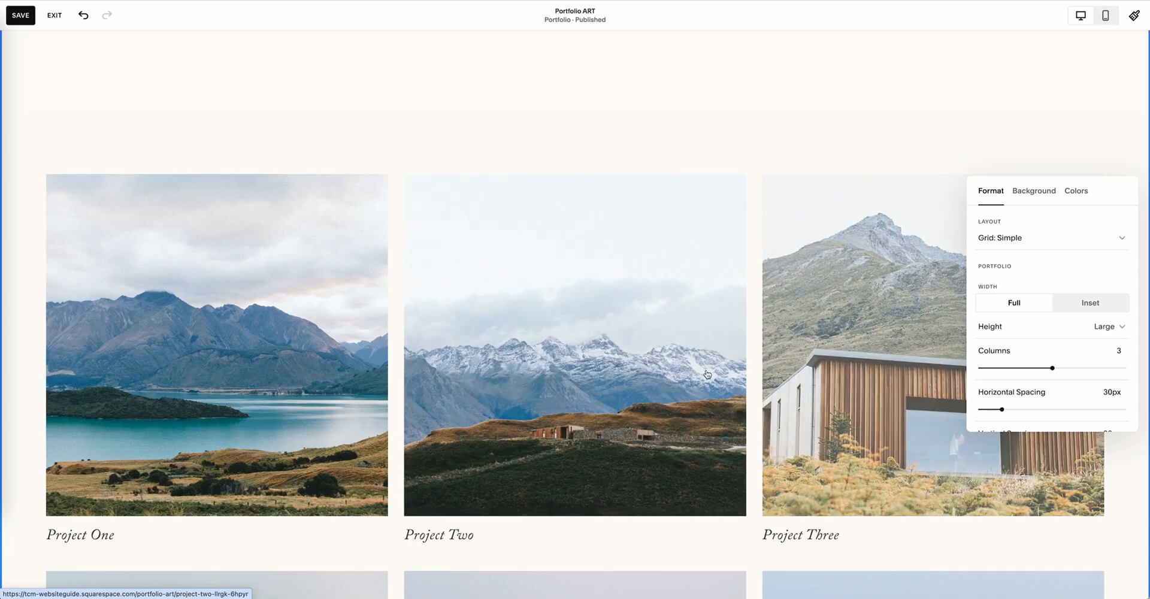
left_click(1064, 240)
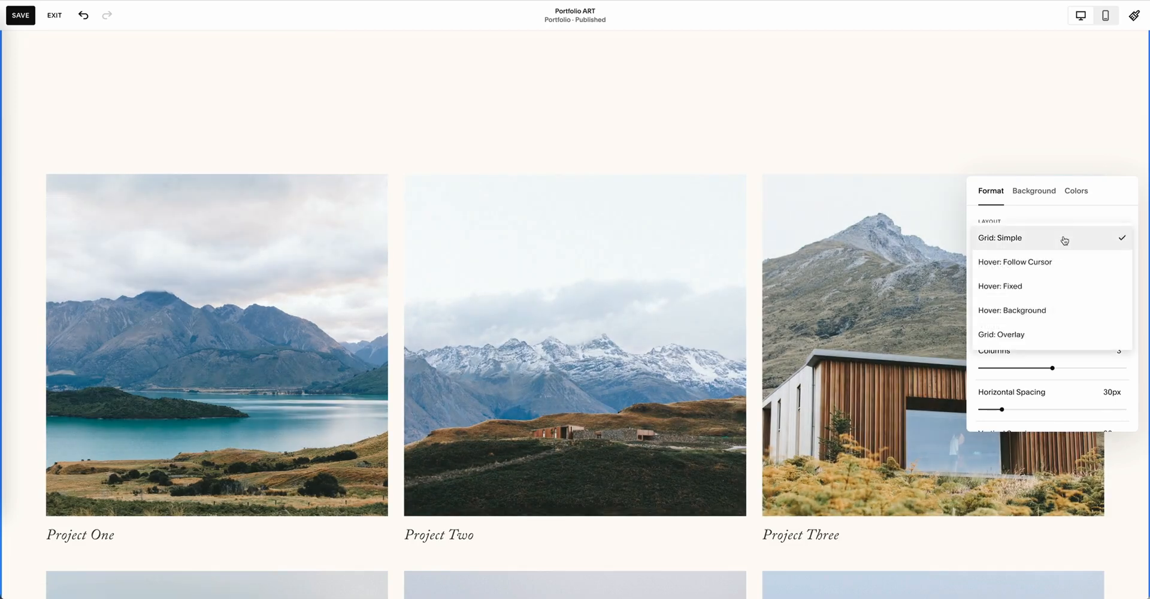
left_click(1025, 313)
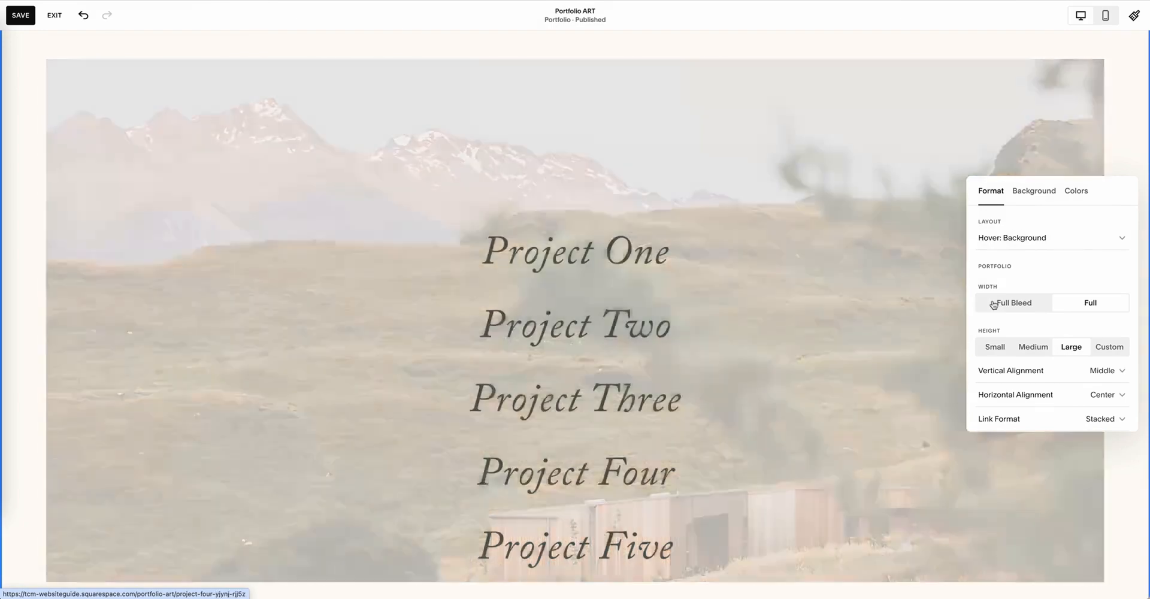
Step: Set the portfolio section's layout to Grid: Overlay and check the title overlays on the project images
left_click(1030, 238)
left_click(1011, 334)
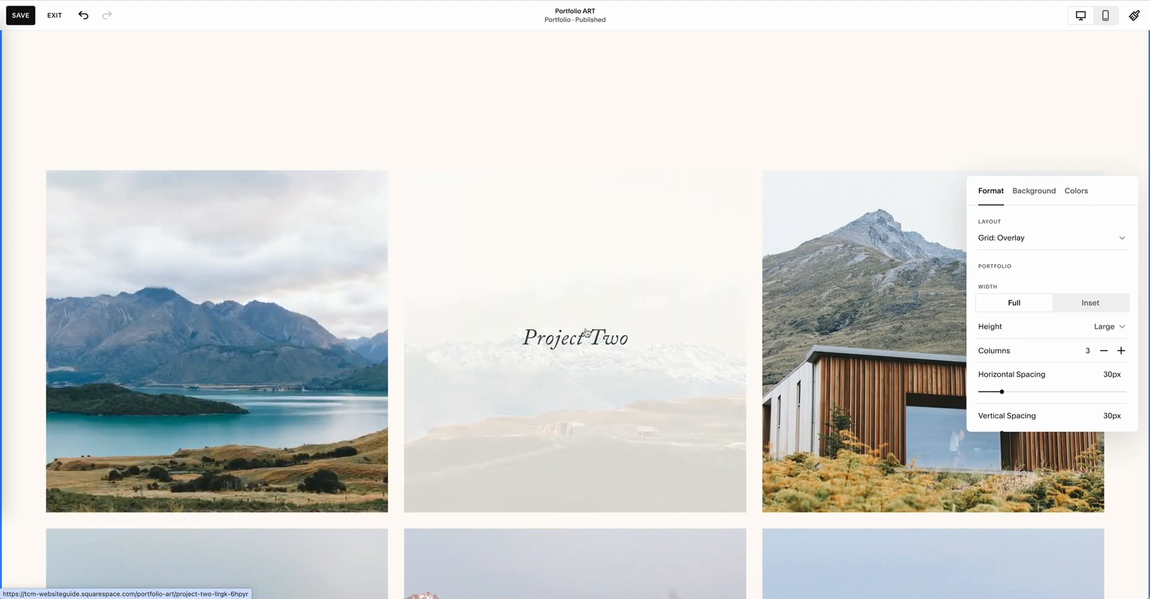
scroll(850, 324, "down", 2)
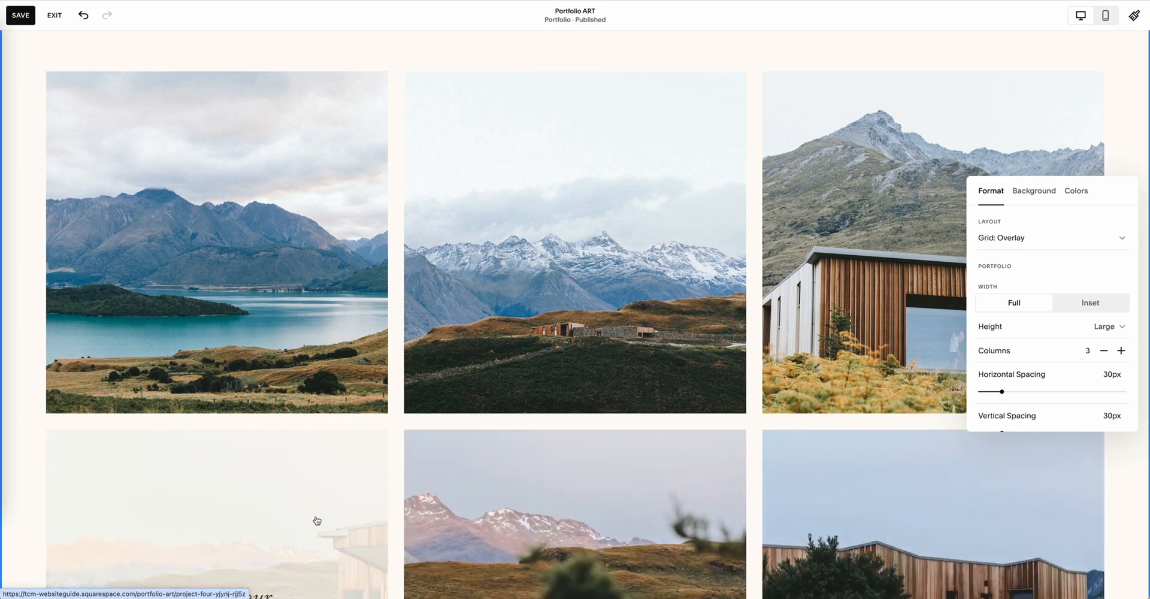
scroll(390, 371, "down", 5)
scroll(391, 371, "up", 7)
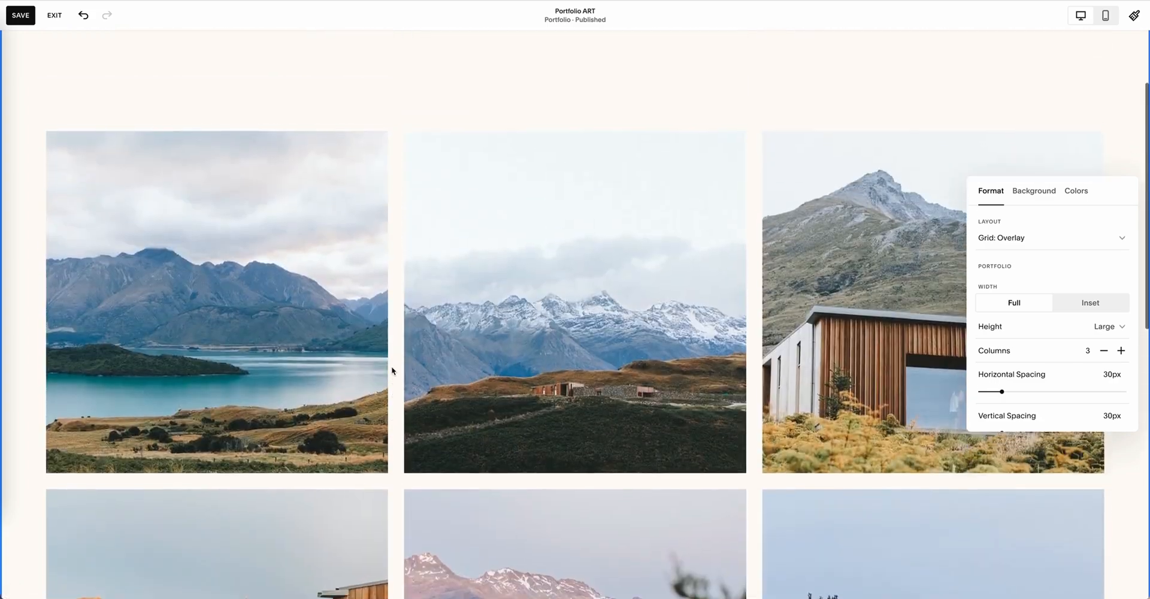
scroll(392, 370, "up", 2)
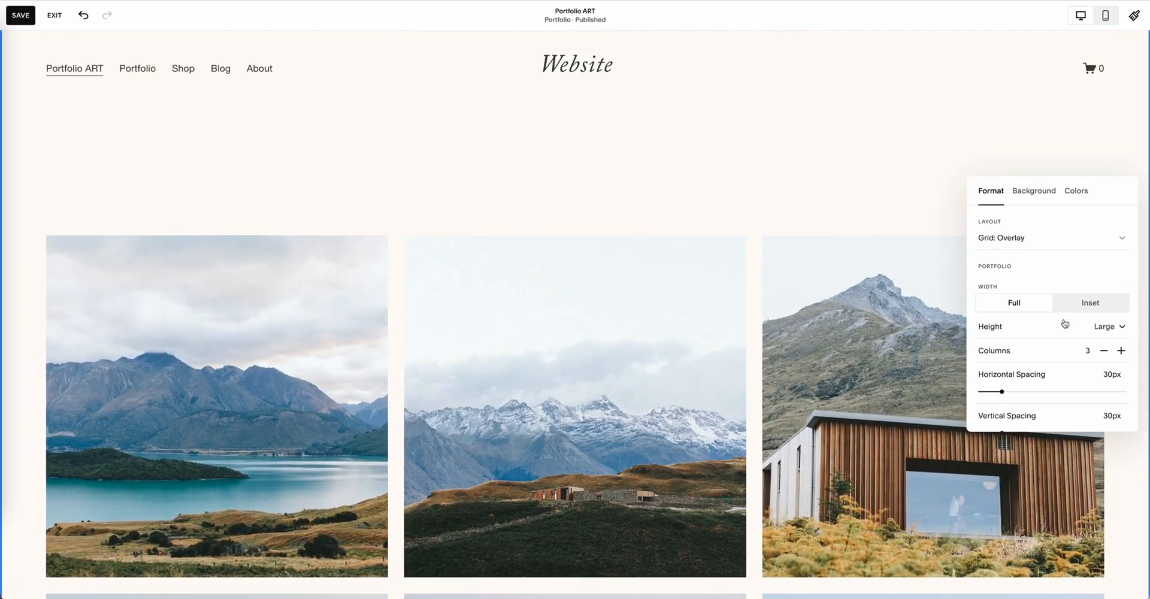
Step: Set the portfolio grid's width to Inset and its height to Medium
scroll(1064, 324, "down", 1)
left_click(1081, 278)
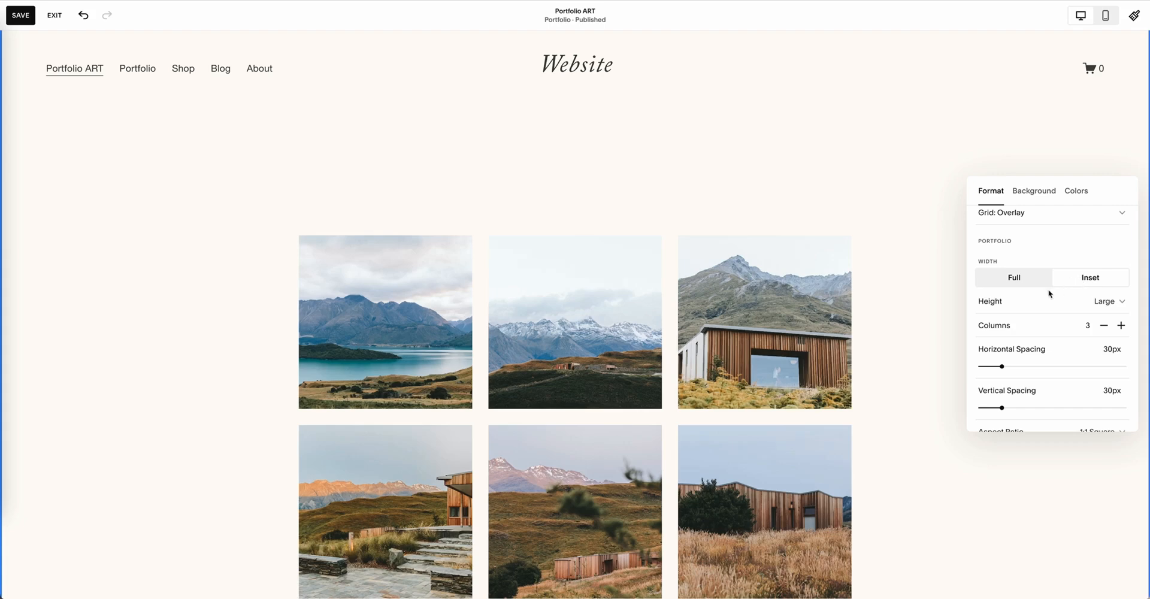
scroll(730, 326, "down", 2)
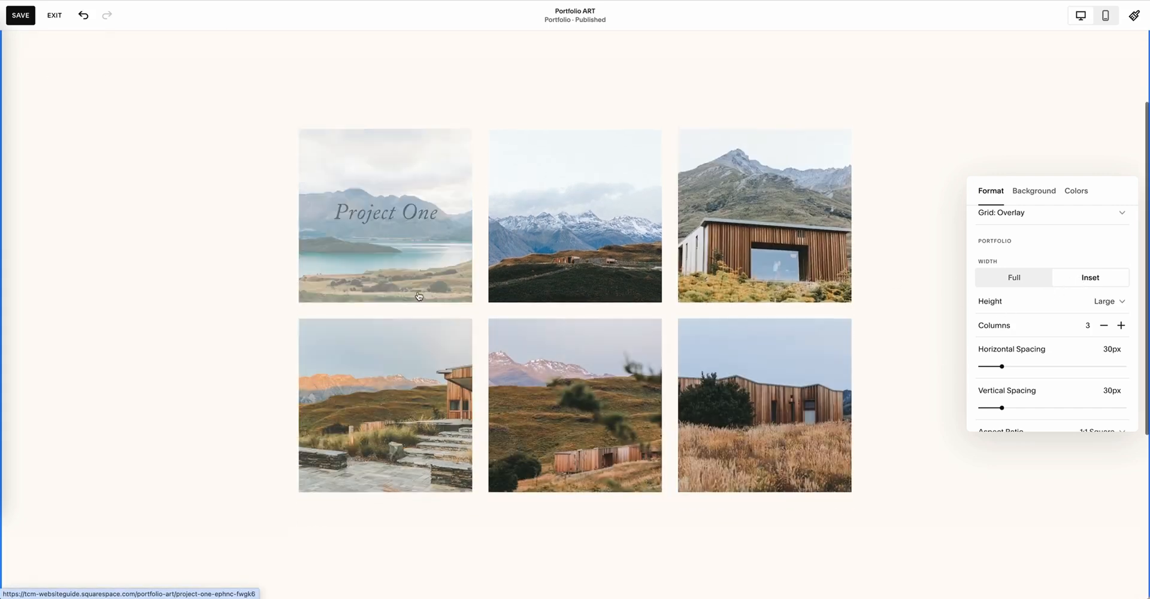
scroll(419, 296, "down", 1)
scroll(1093, 371, "up", 1)
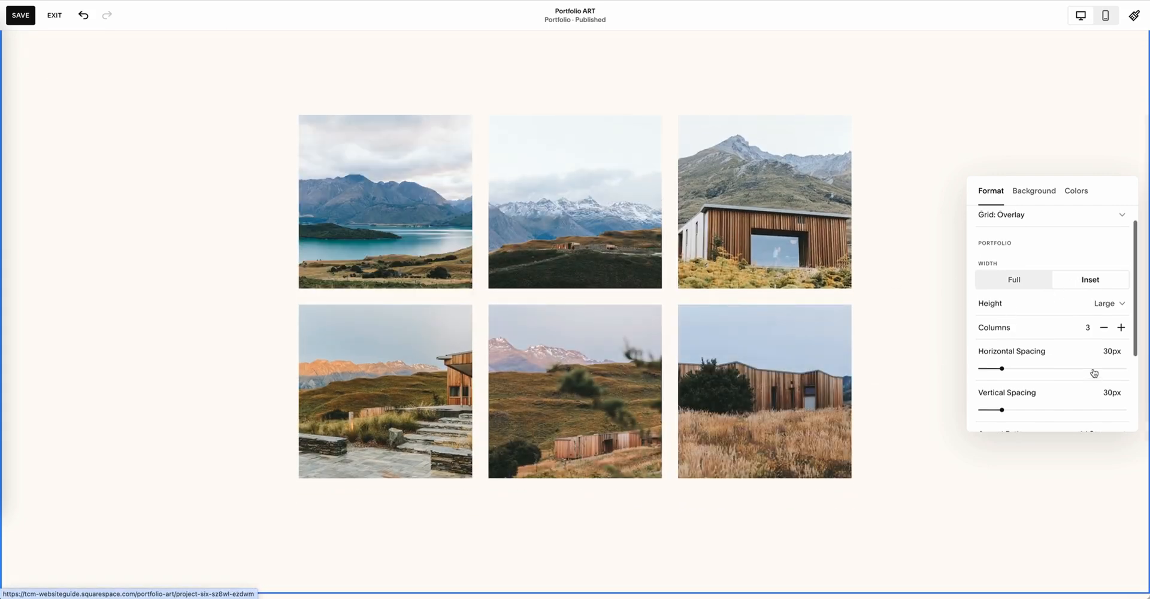
left_click(1118, 306)
left_click(1059, 285)
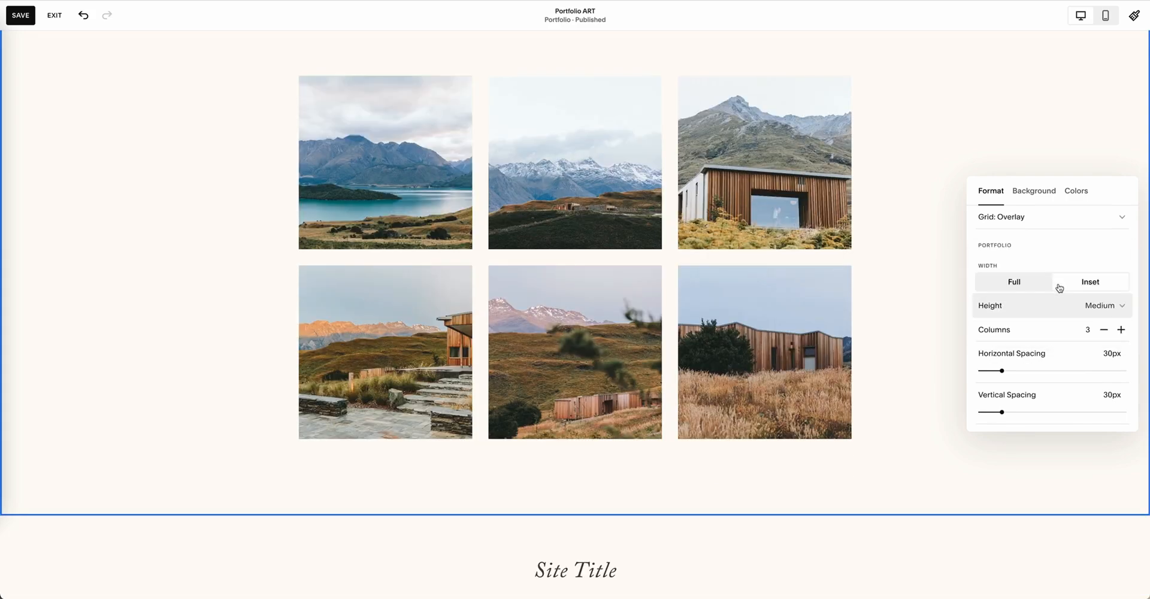
Step: Lower the portfolio grid's overlay opacity, and view the section's background options and color themes
scroll(1058, 339, "down", 2)
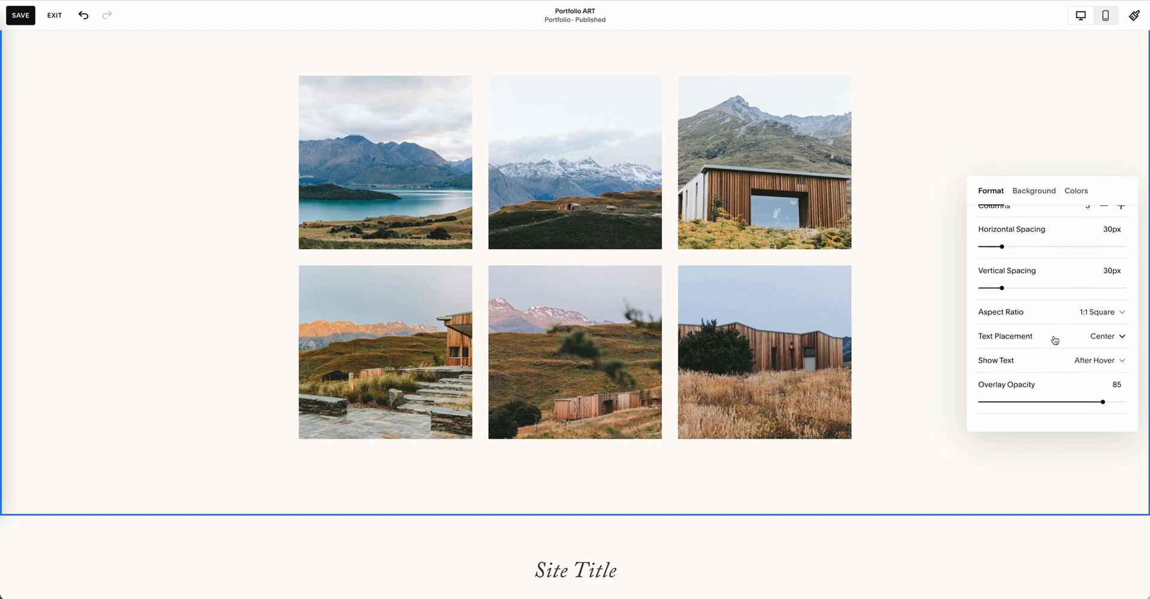
left_click_drag(1104, 406, 1002, 402)
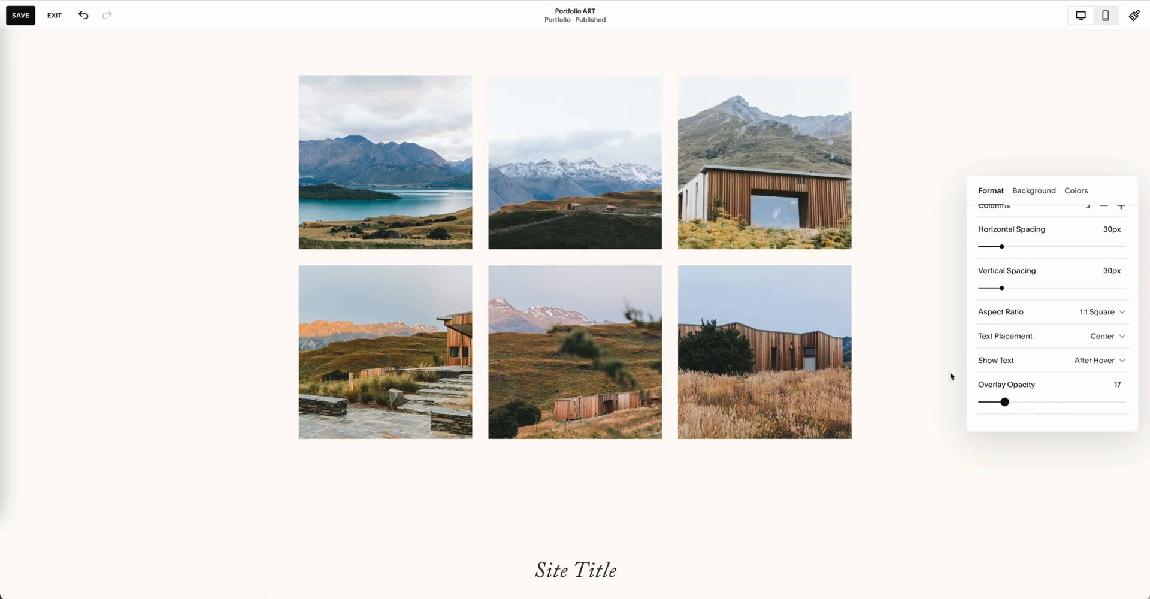
left_click(1044, 193)
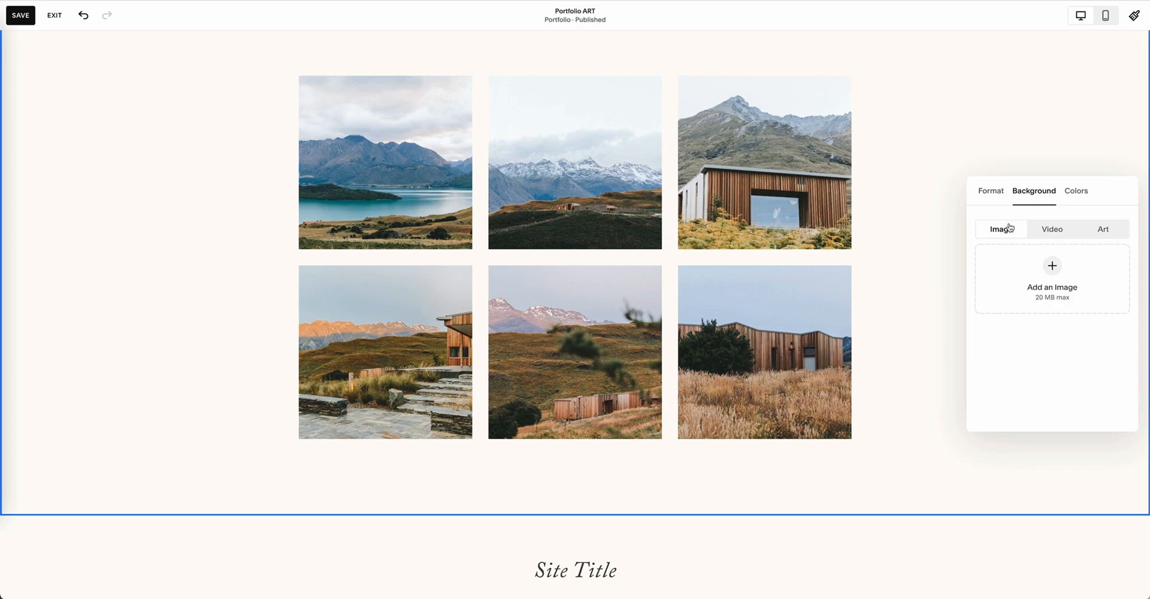
left_click(1075, 193)
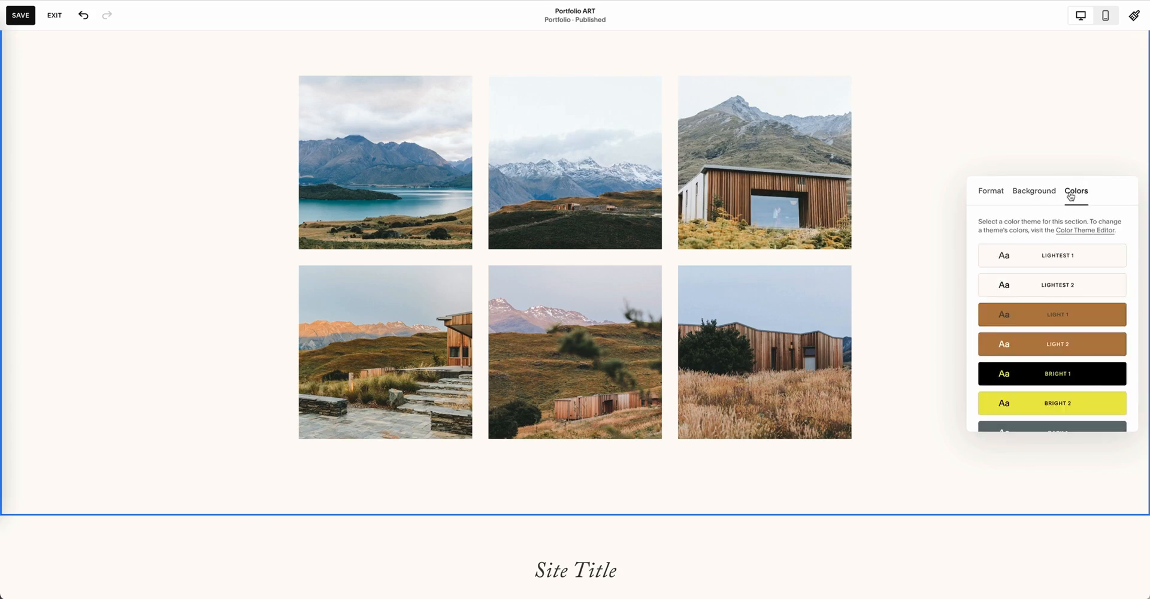
Step: Return to the portfolio section's format options and exit the Portfolio ART editor without saving the layout changes
left_click(992, 191)
scroll(900, 200, "up", 3)
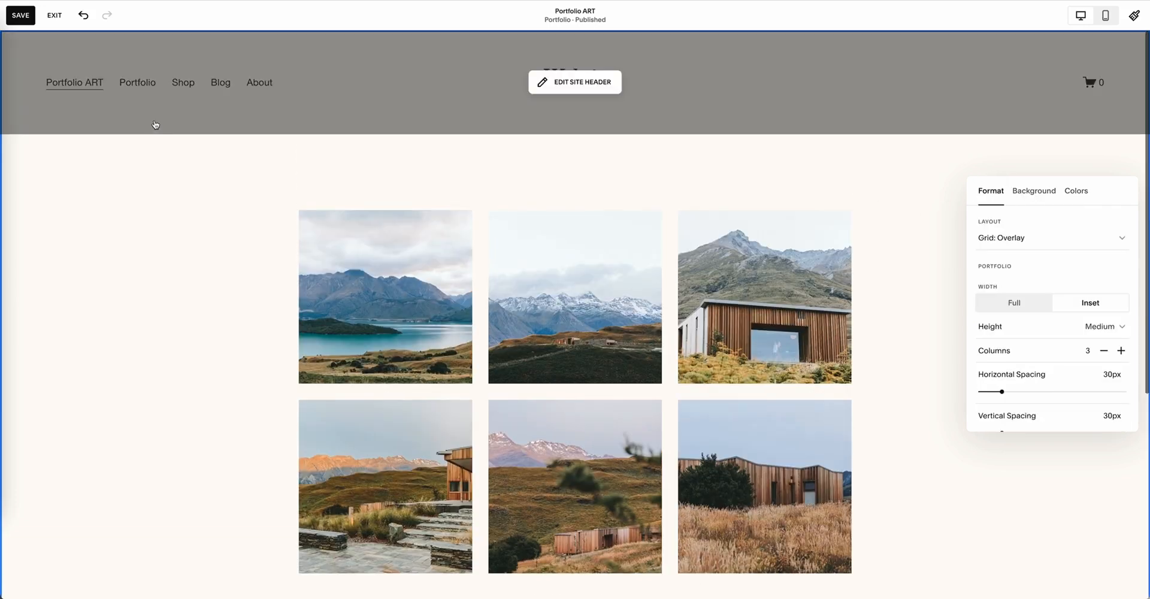
left_click(52, 15)
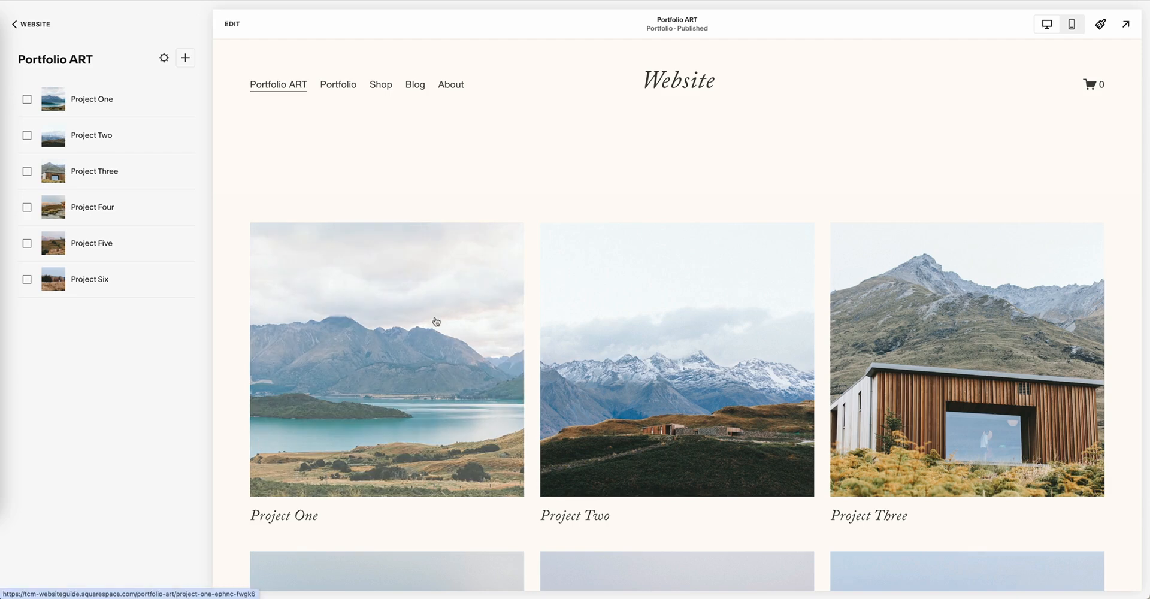
Step: Open the Project One page from the portfolio grid and look through its content
left_click(426, 319)
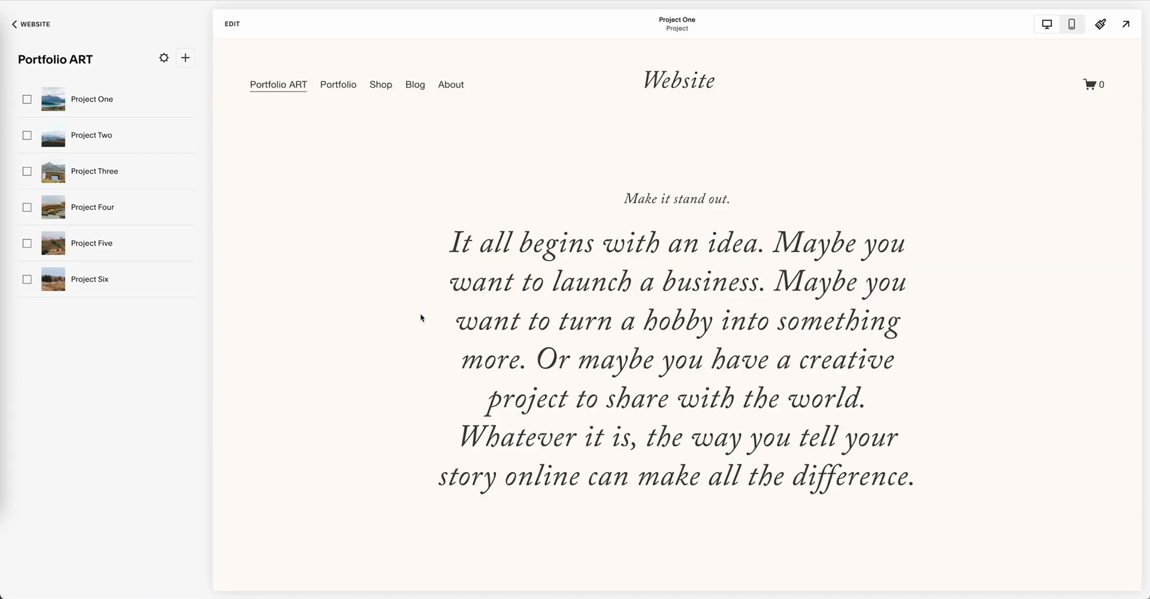
scroll(754, 241, "down", 2)
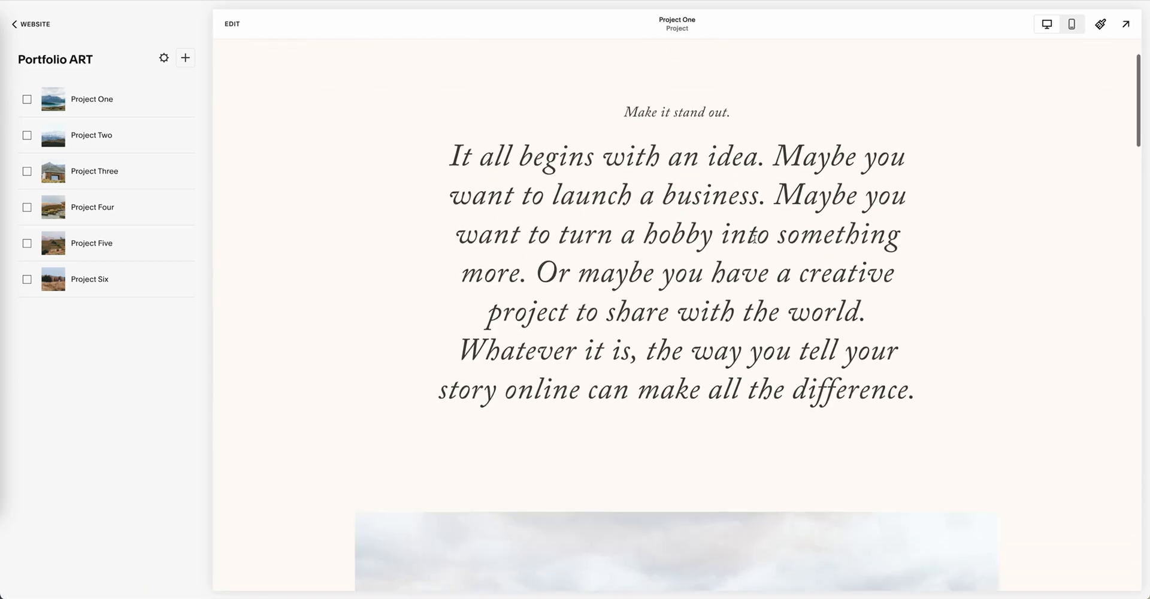
scroll(754, 242, "up", 2)
Step: Open the Project One page for editing and examine its intro text block and image gallery section
left_click(230, 26)
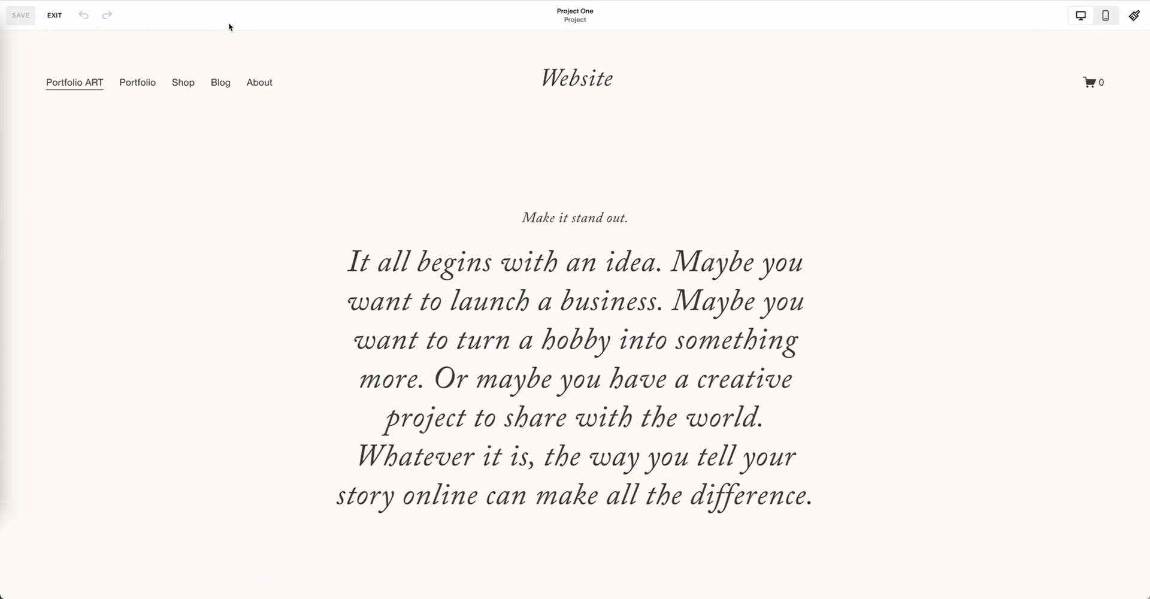
left_click(706, 283)
left_click(892, 250)
scroll(642, 342, "down", 9)
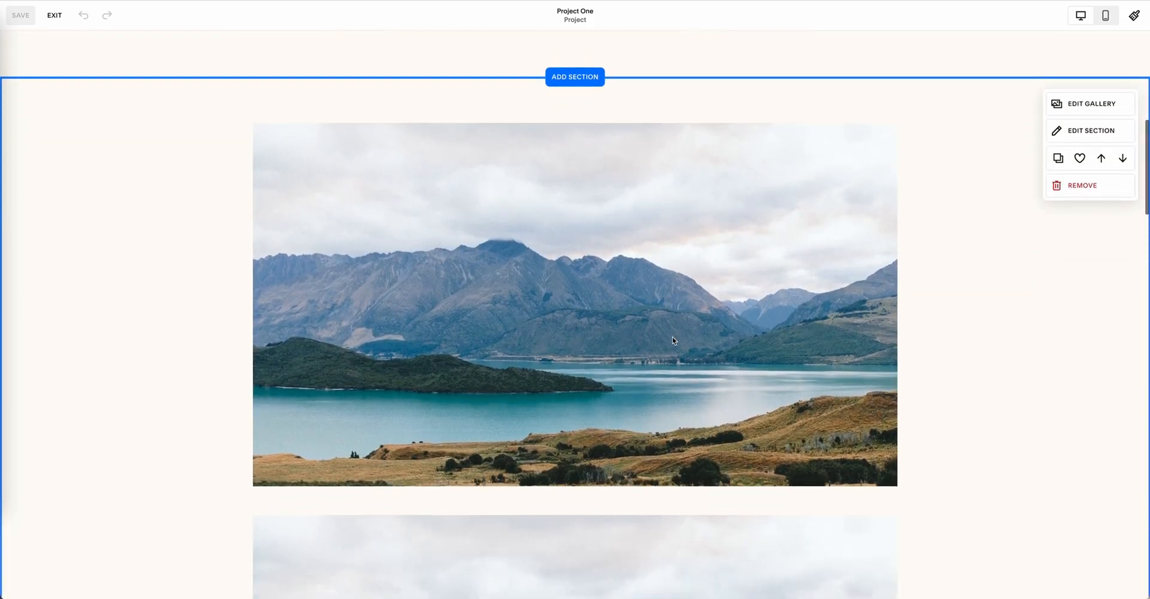
scroll(671, 339, "up", 9)
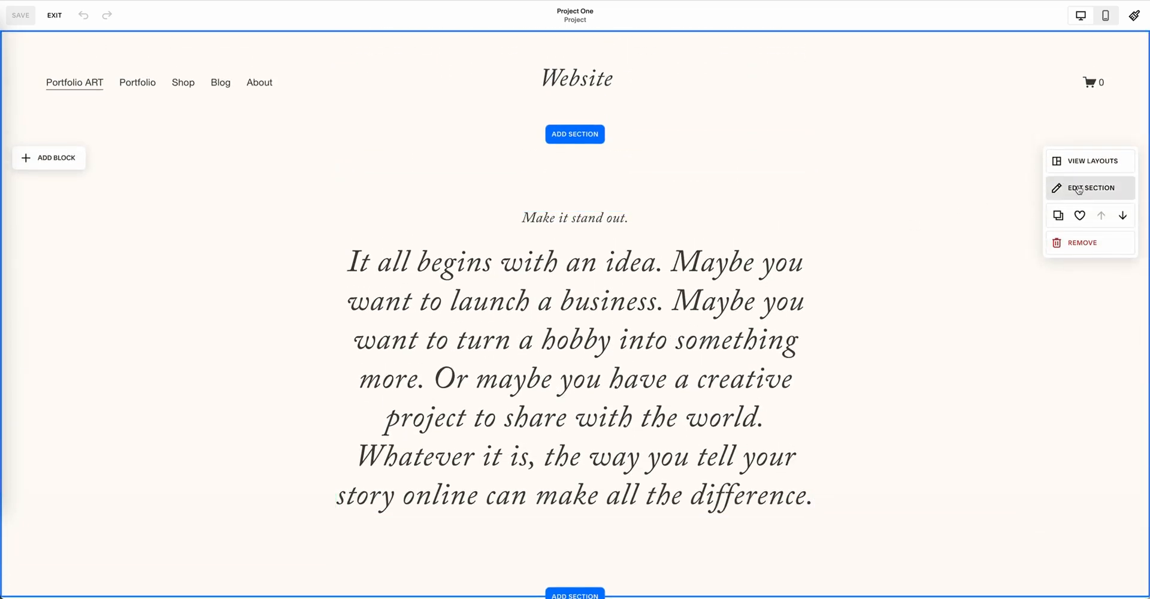
Step: Open the intro text section's settings and review its grid, fill screen, height, alignment and divider options
left_click(1077, 189)
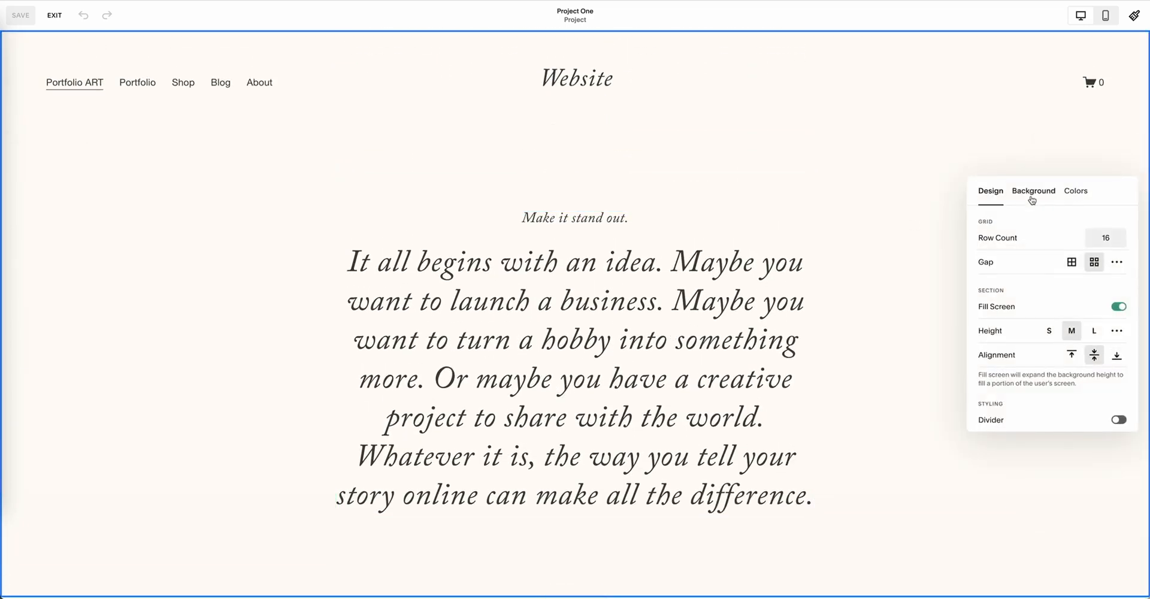
scroll(1042, 270, "down", 2)
scroll(1032, 269, "up", 2)
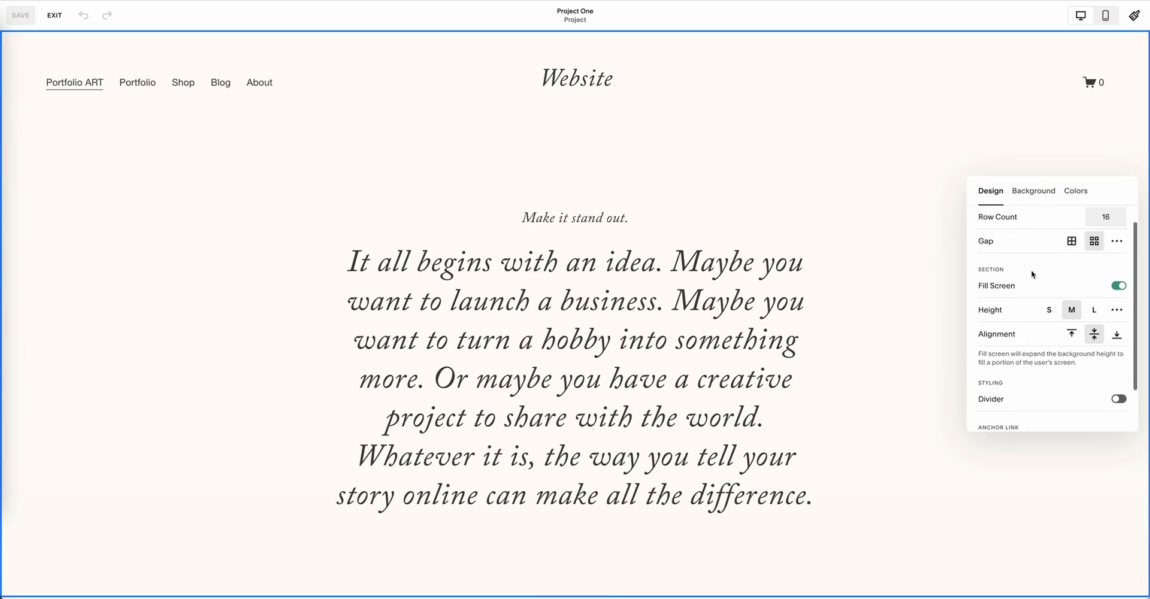
scroll(1009, 232, "down", 2)
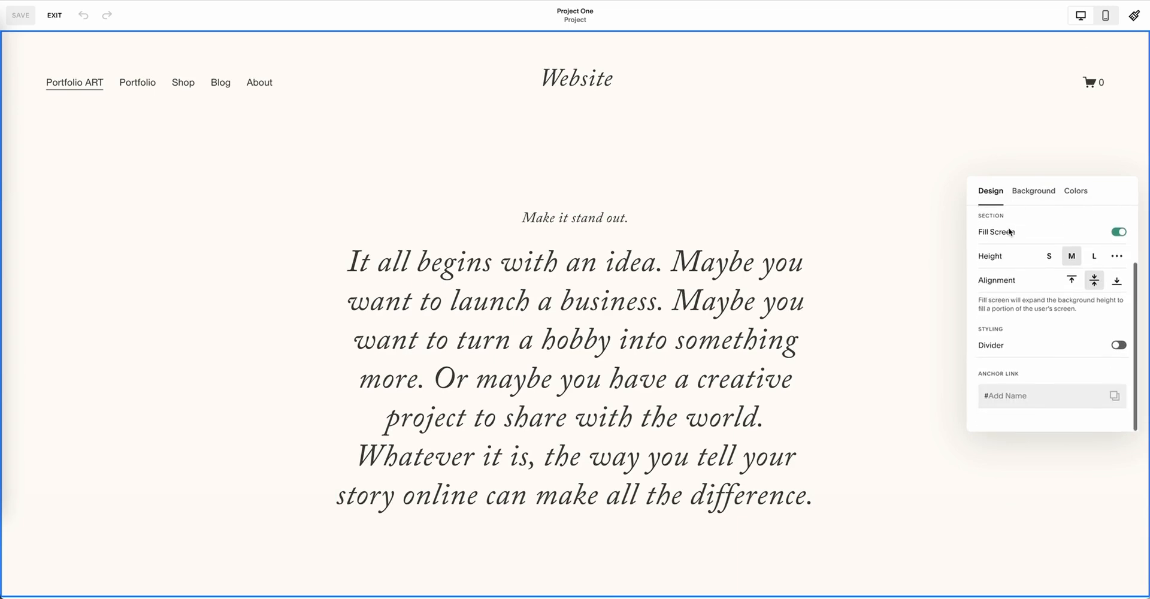
Step: Try a shaped divider on the intro text section and turn it off again
left_click(1117, 346)
scroll(785, 322, "down", 6)
scroll(785, 322, "up", 6)
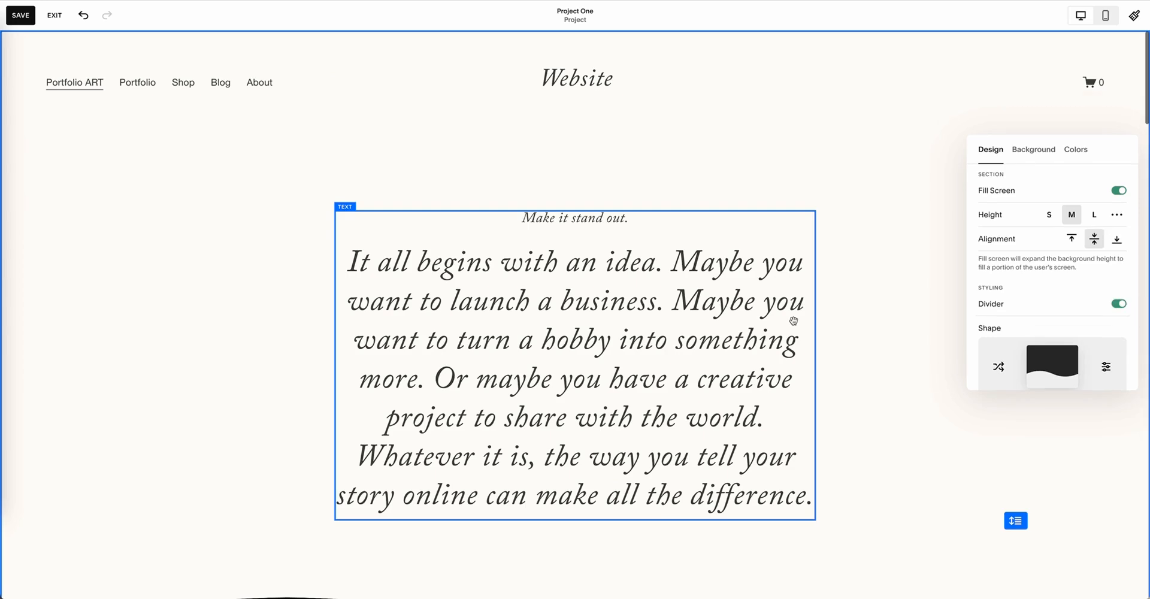
left_click(1119, 304)
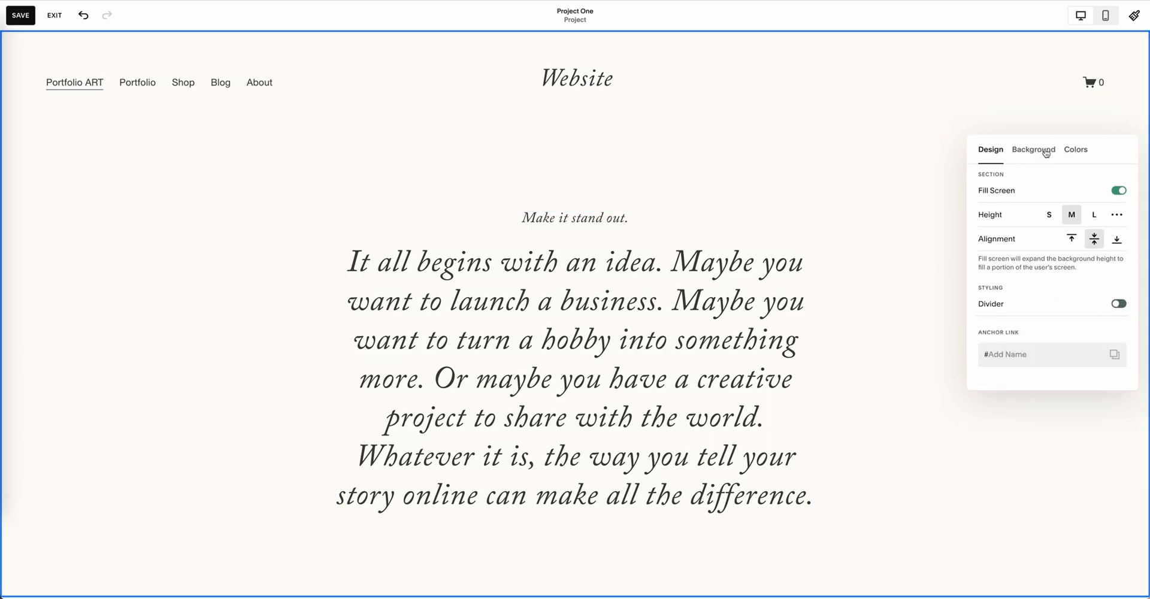
Step: View the intro section's background and color settings, and exit the Project One editor without saving
left_click(1045, 153)
left_click(1076, 151)
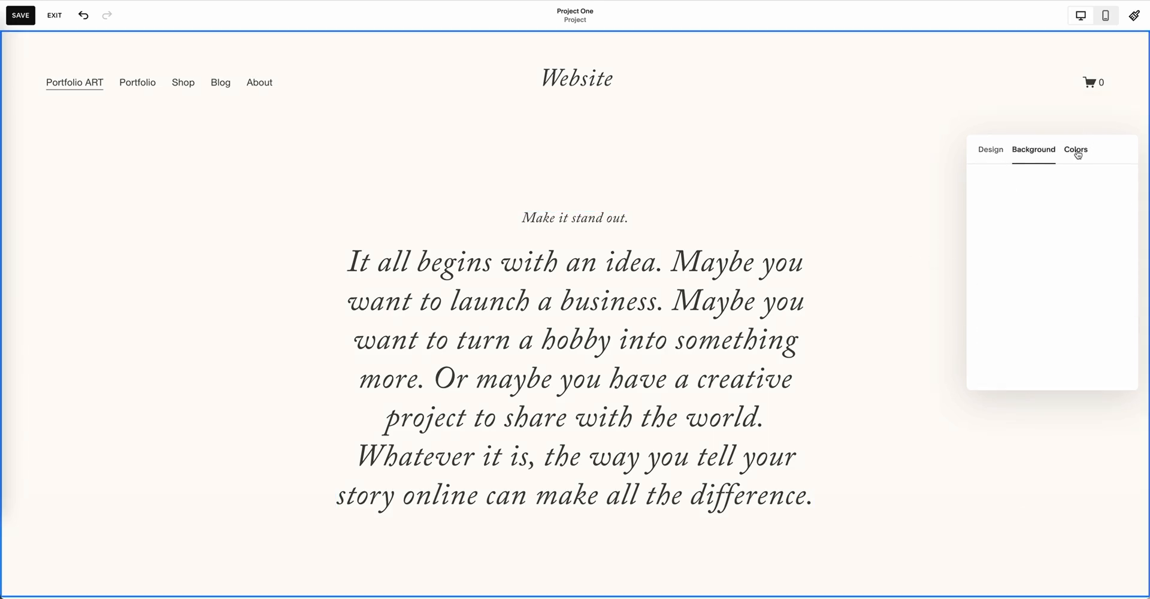
left_click(327, 171)
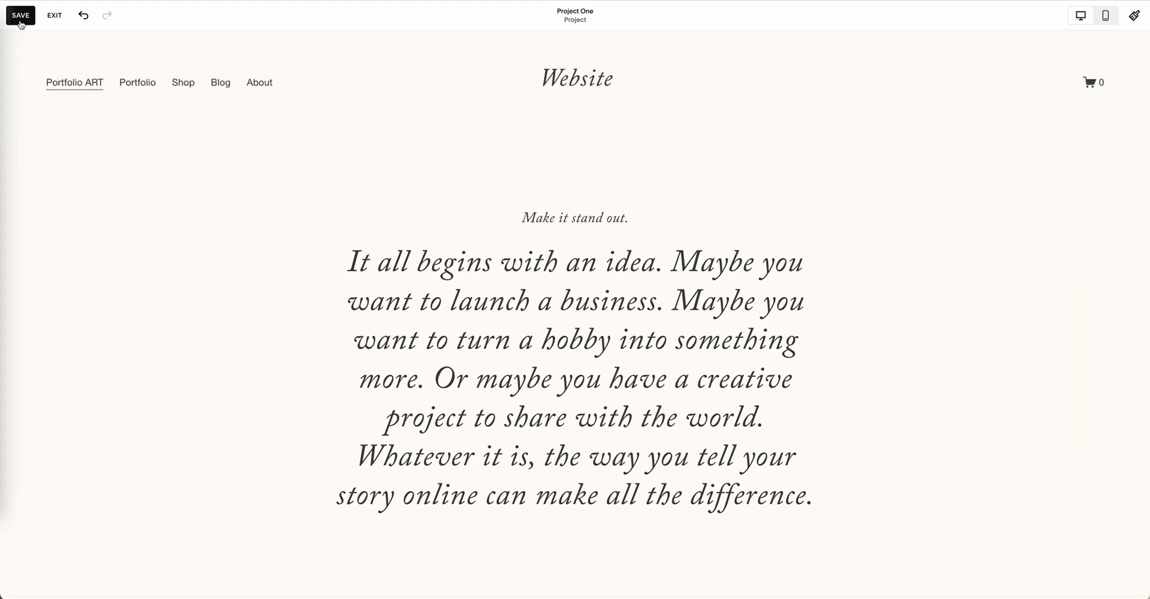
left_click(54, 15)
left_click(209, 100)
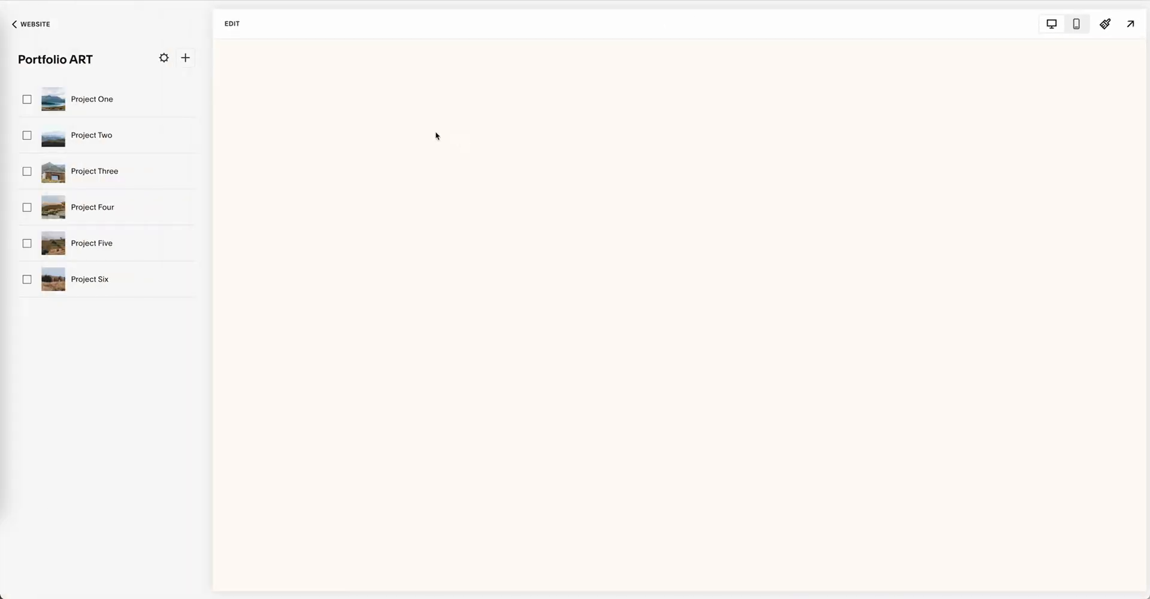
Step: Reopen the Portfolio ART collection from the pages list, and view the page and collection types available for the main navigation
left_click(66, 62)
left_click(31, 27)
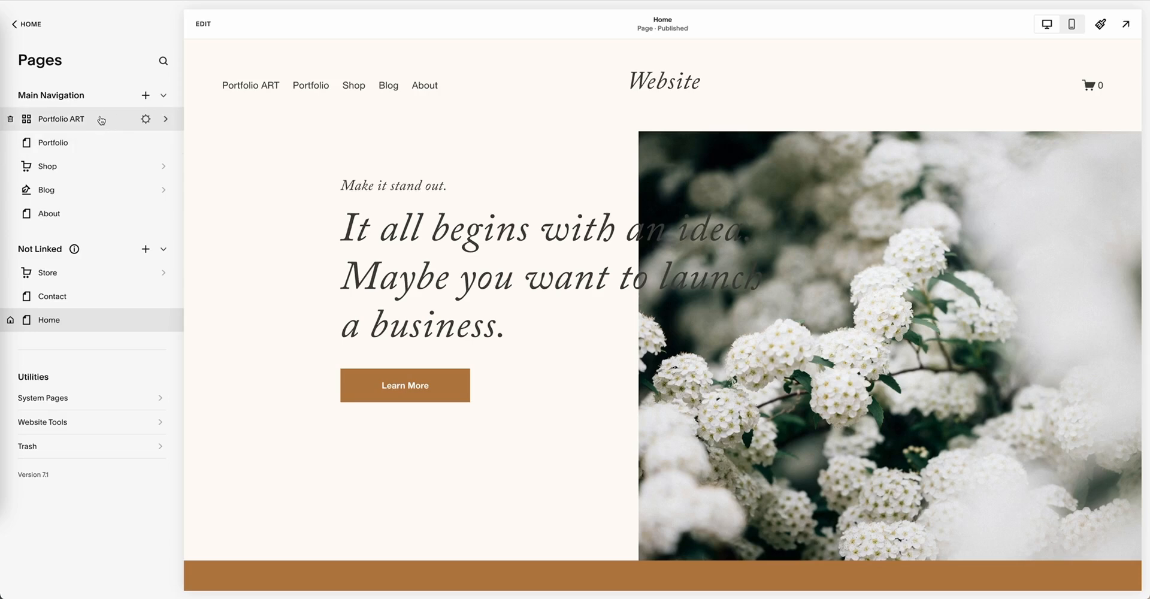
left_click(101, 120)
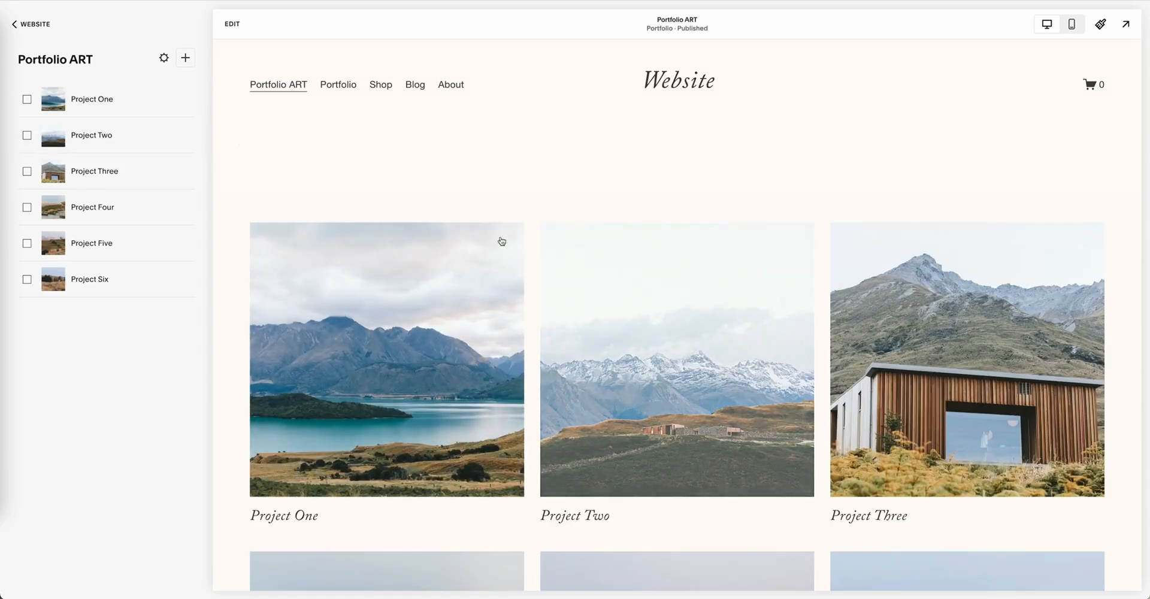
left_click(36, 28)
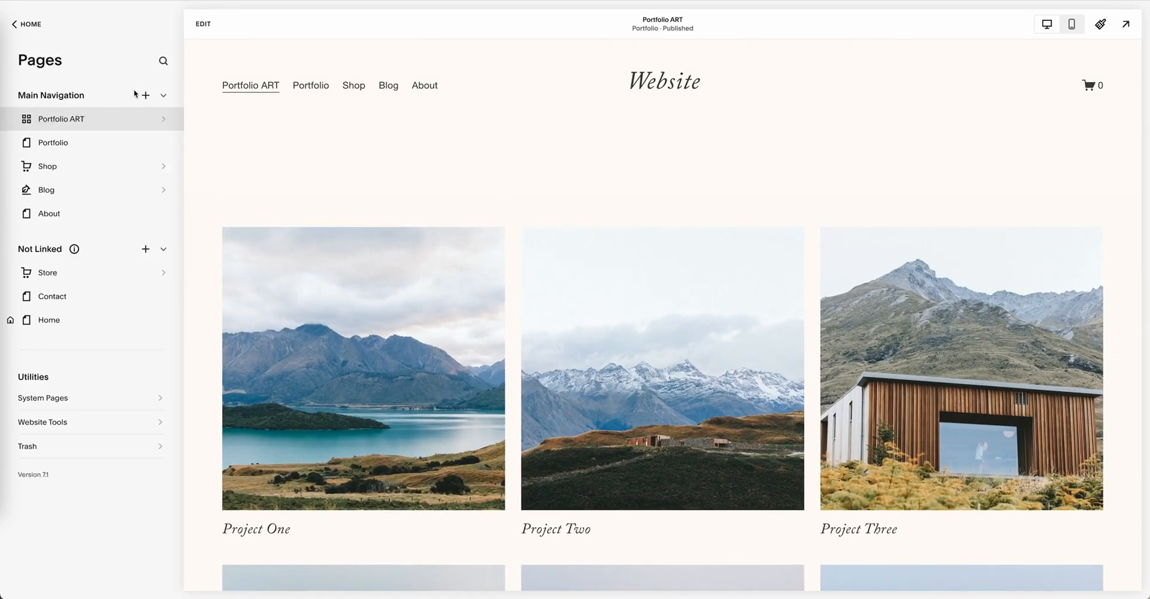
left_click(146, 96)
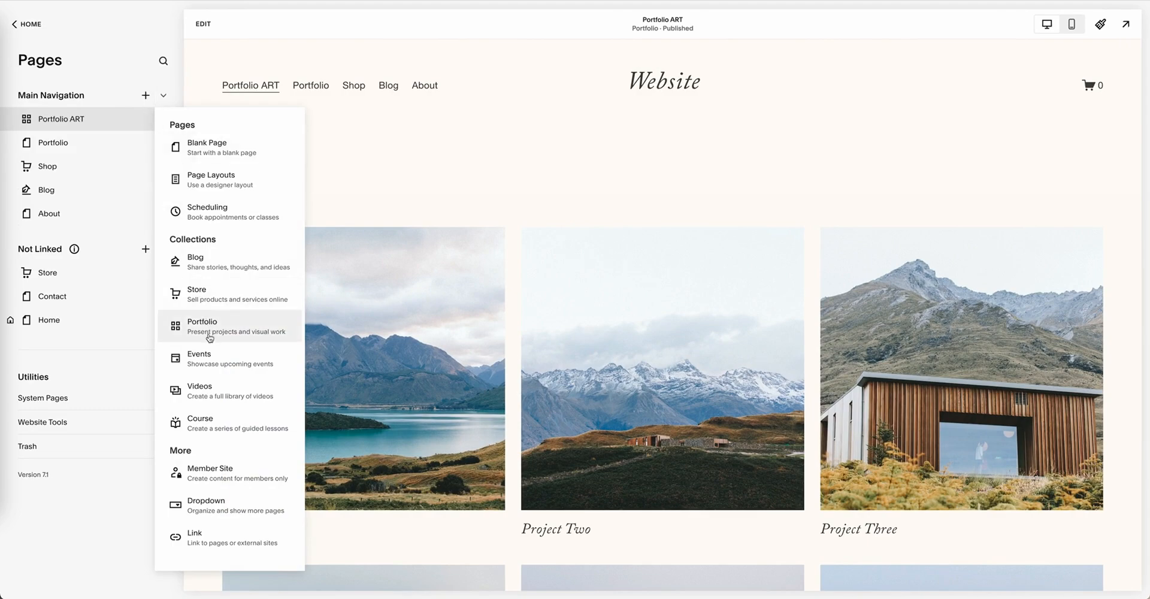
Step: Open the Portfolio page from the main navigation and look through its images, text sections and contact form
left_click(92, 143)
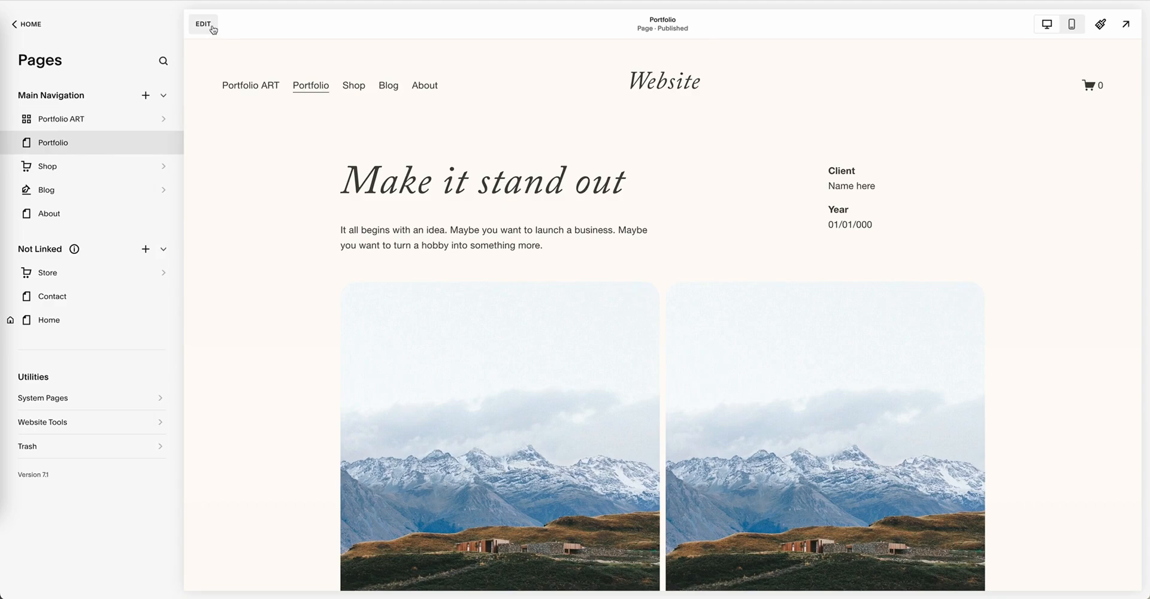
scroll(483, 179, "down", 15)
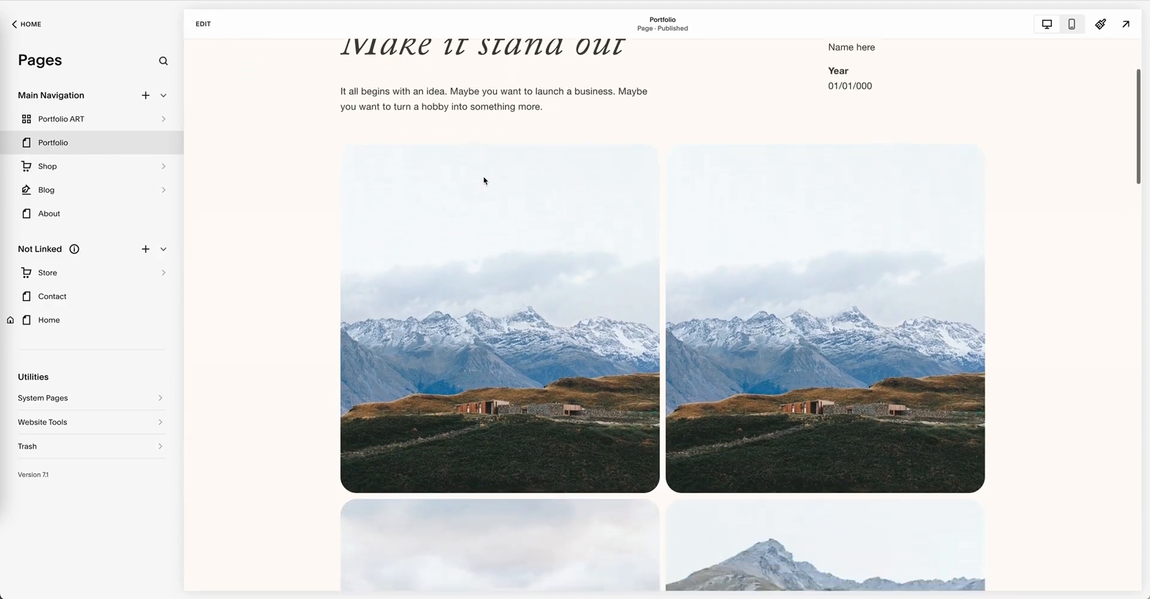
scroll(483, 180, "down", 10)
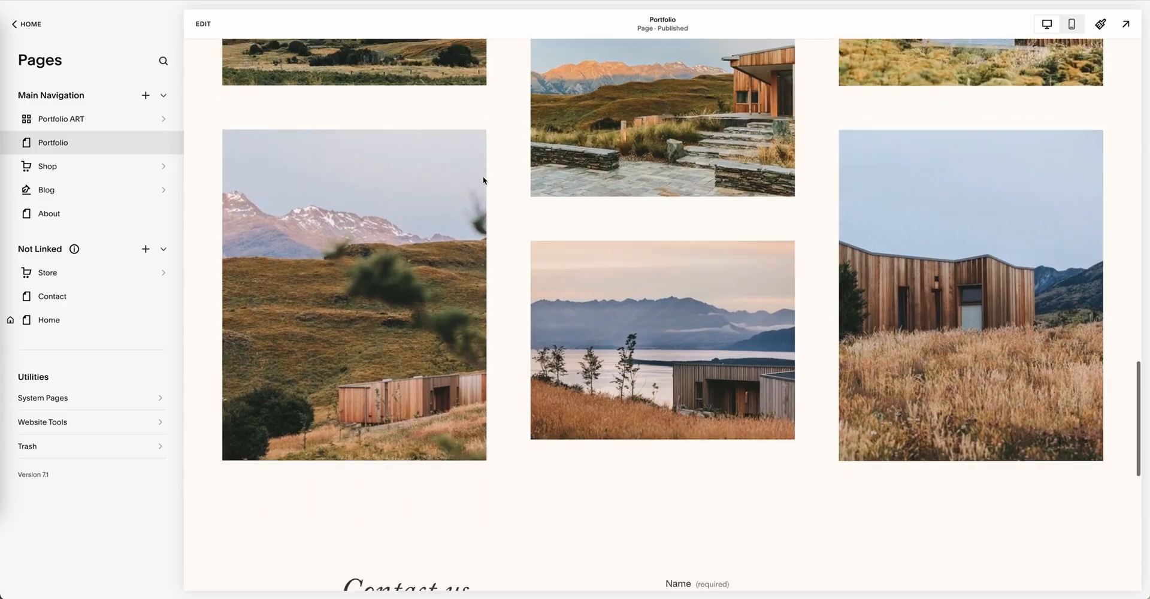
scroll(482, 180, "up", 3)
scroll(483, 179, "up", 20)
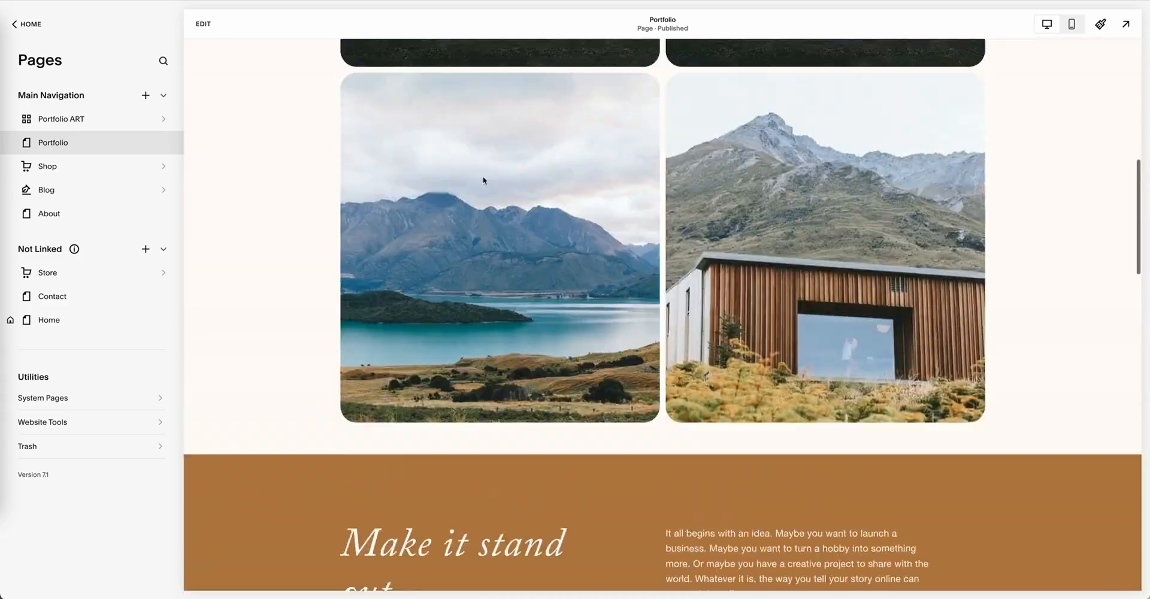